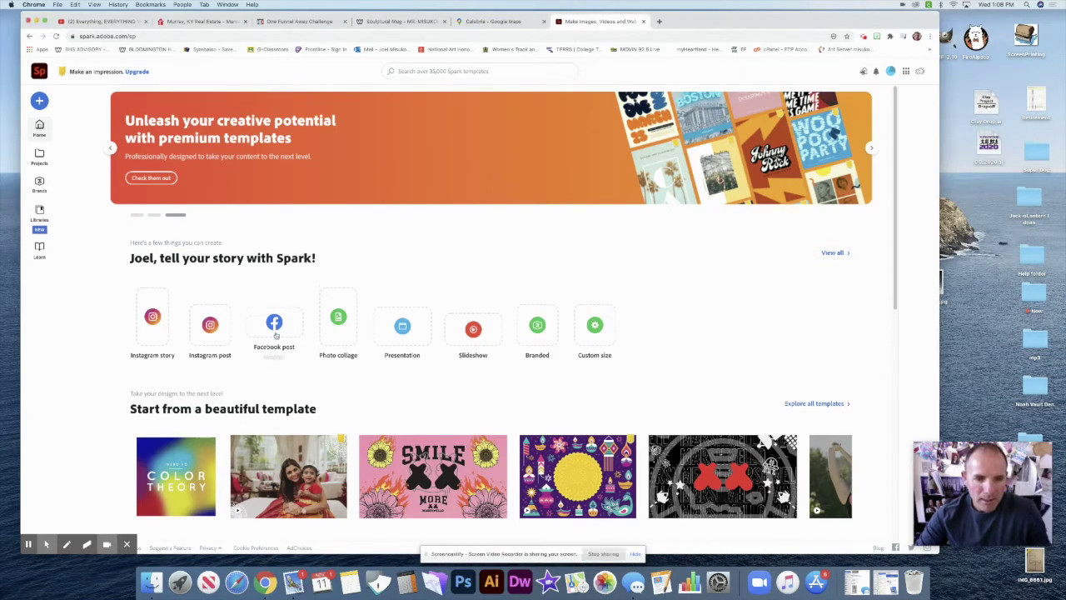
Start a blank Facebook post and dismiss the 'New Feature: Animations!' announcement.
left_click(275, 329)
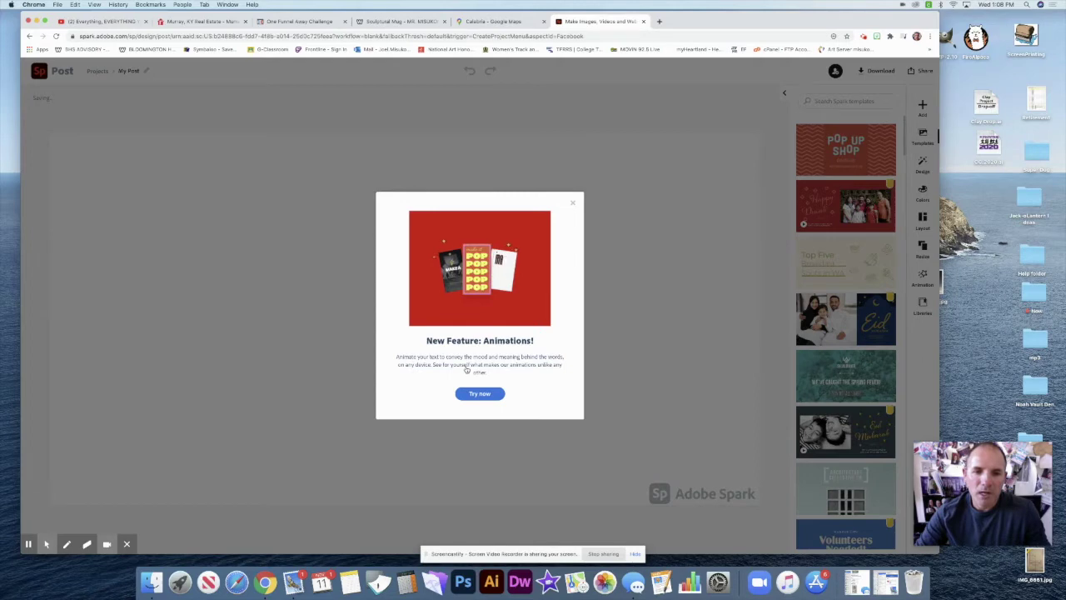
left_click(573, 204)
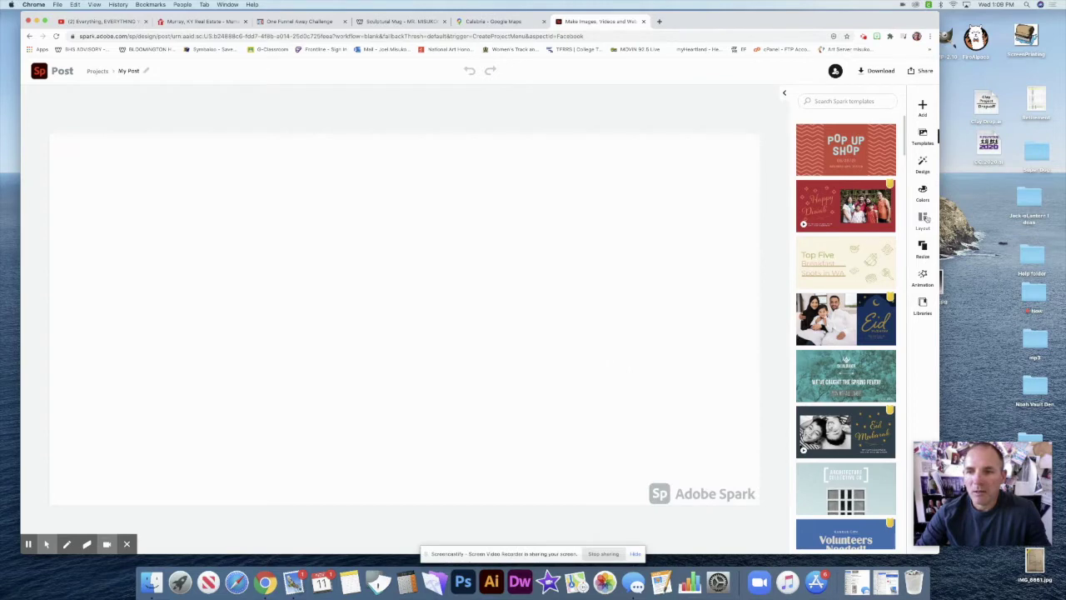
Apply the second Banner layout and make its middle band solid red at full opacity.
left_click(923, 218)
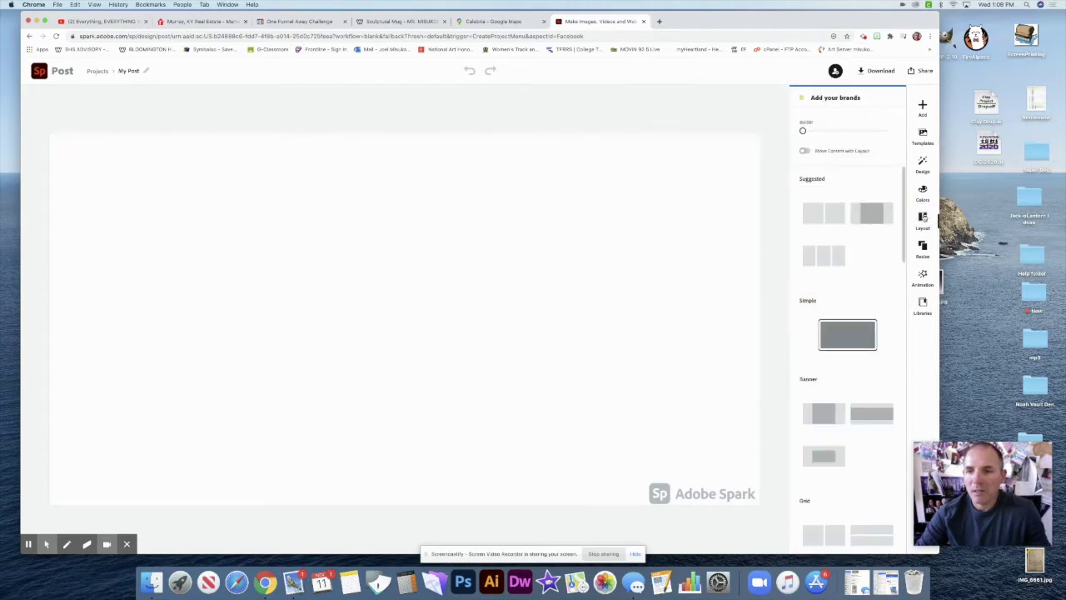
left_click(875, 414)
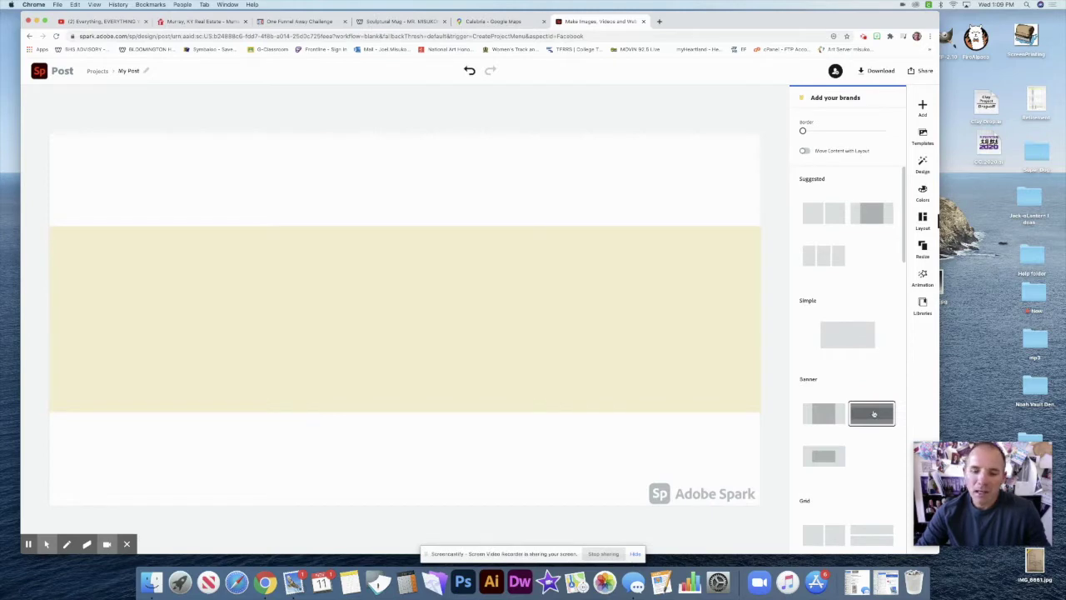
left_click(692, 329)
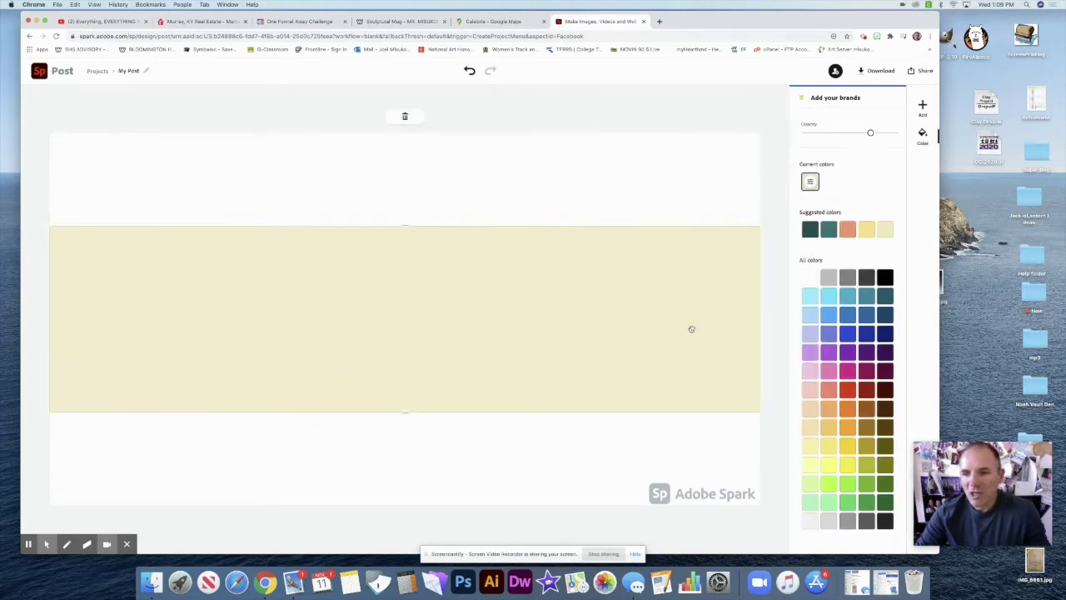
left_click(848, 389)
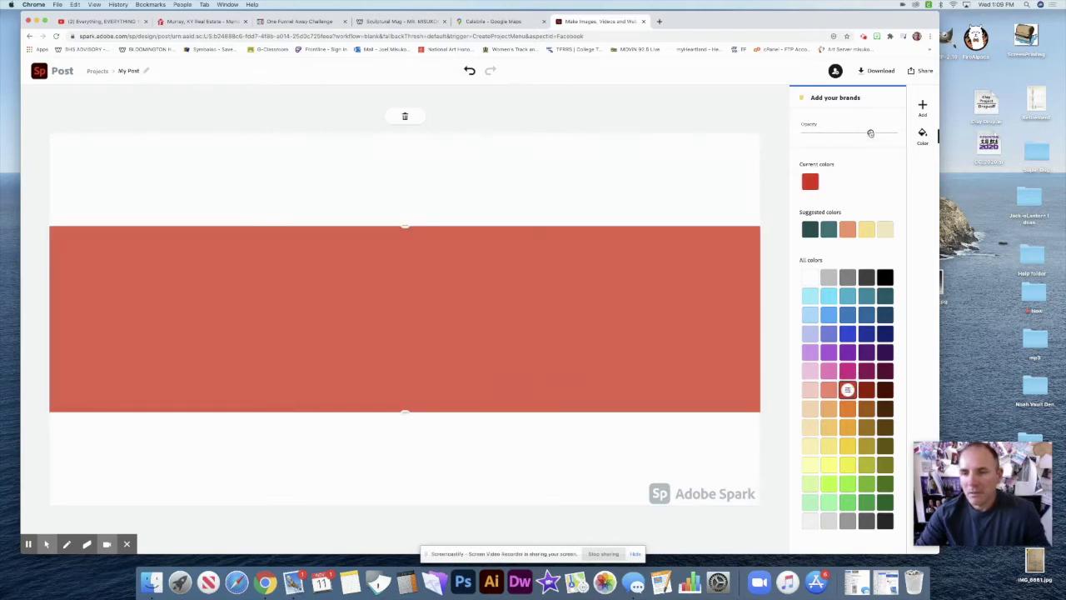
left_click_drag(870, 134, 903, 134)
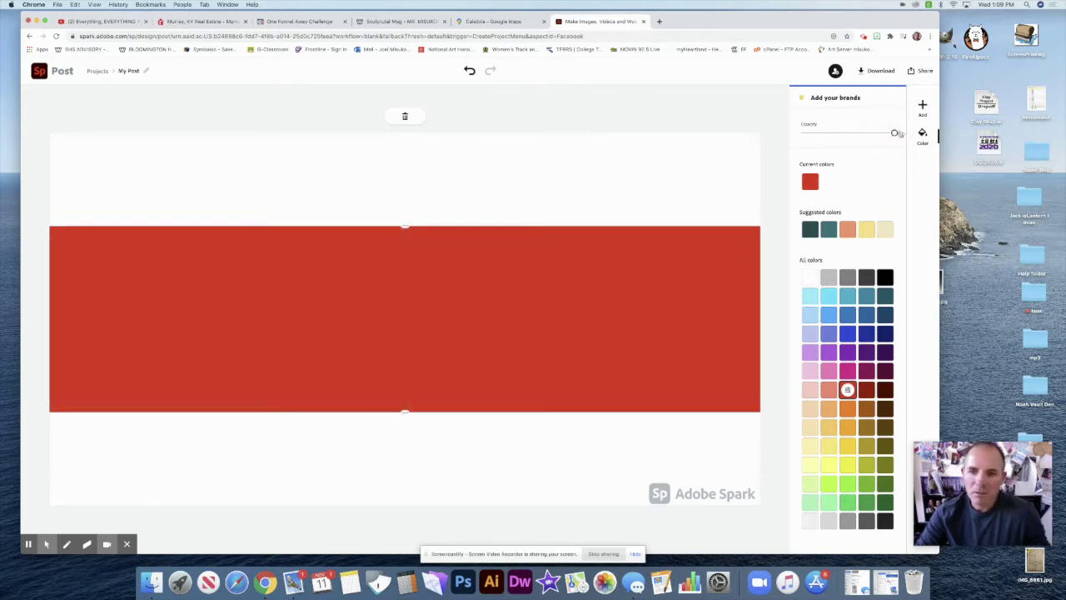
left_click(755, 115)
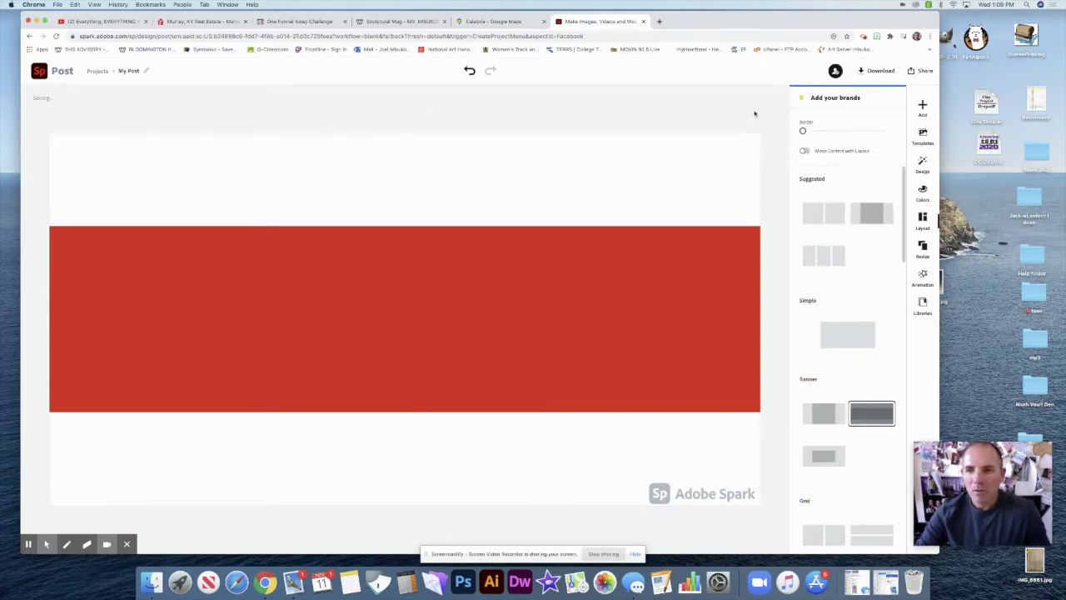
Add a text element reading 'Rock the Vote' centred over the red band.
left_click(755, 110)
left_click(924, 107)
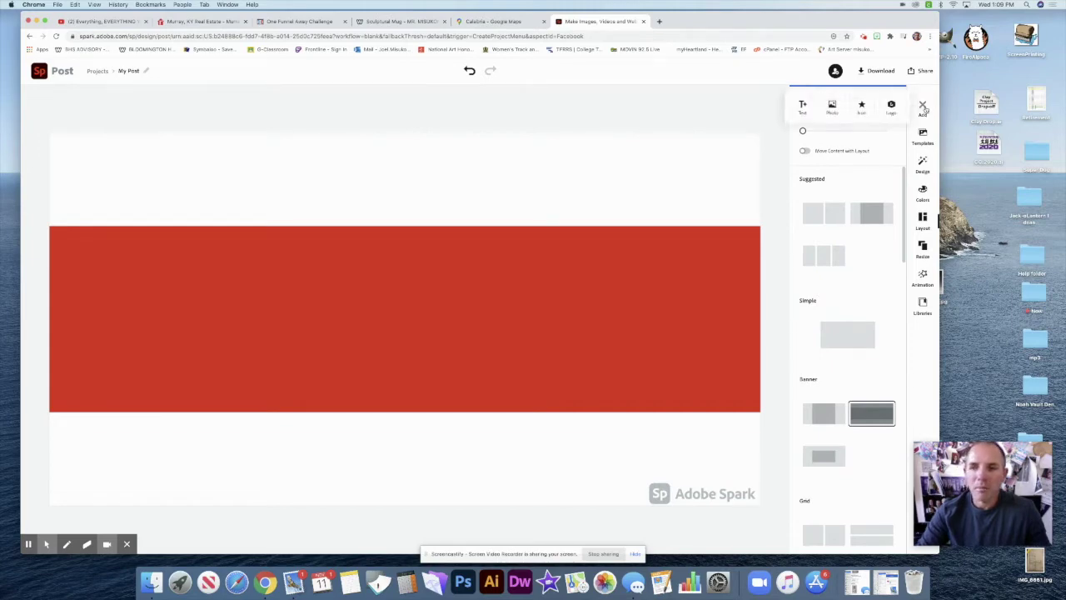
left_click(805, 106)
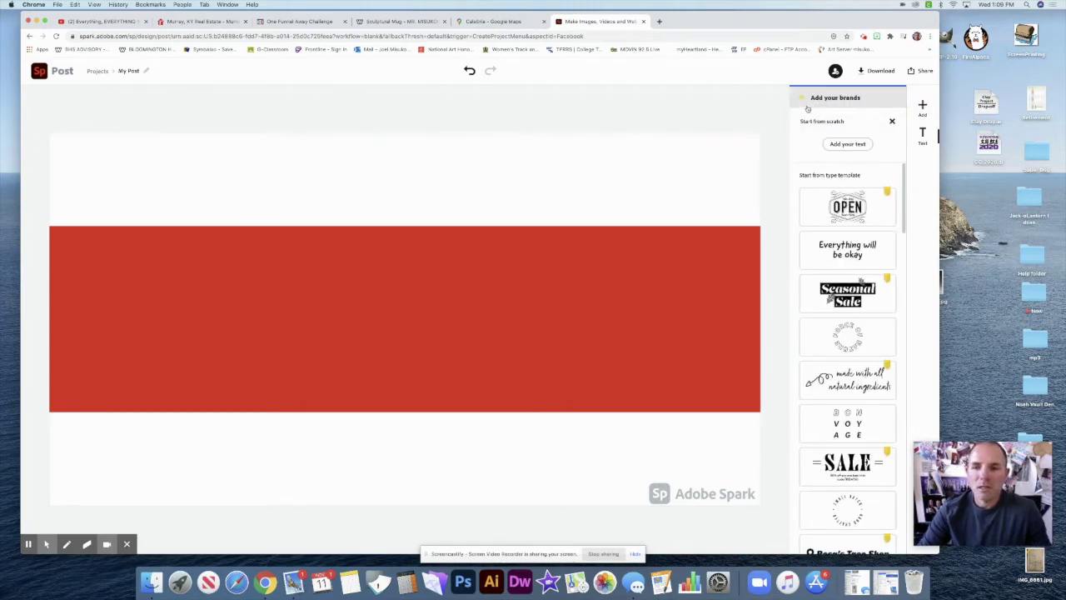
left_click(855, 144)
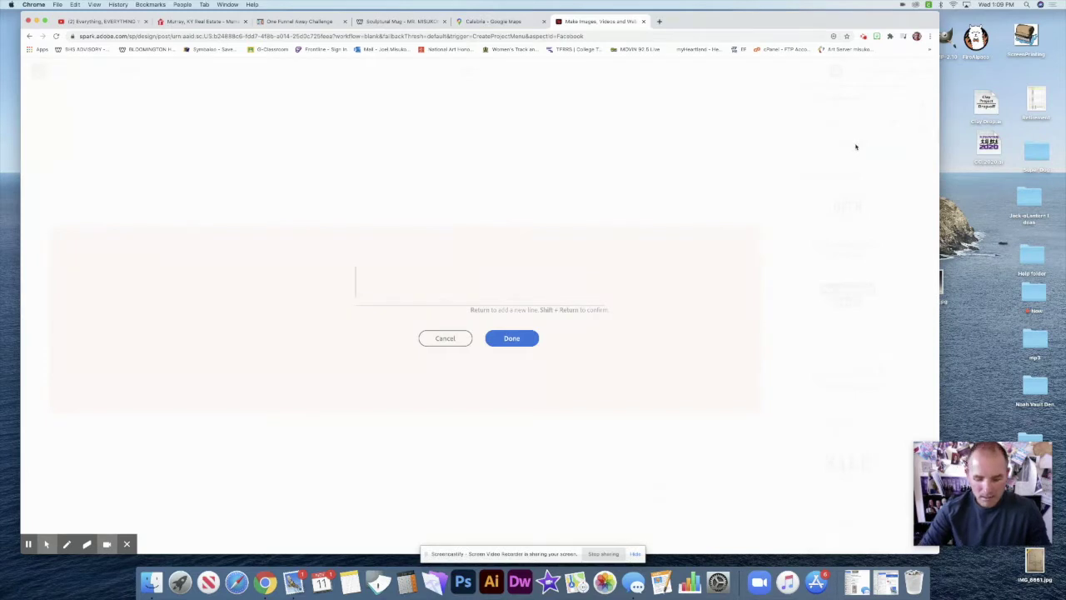
type("Ro")
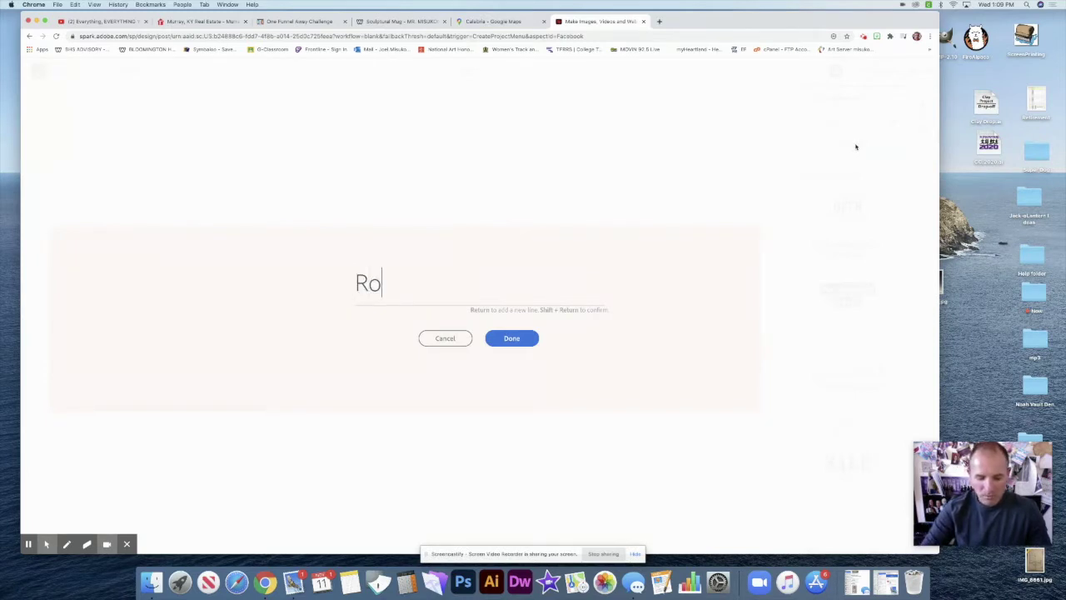
type("ck the Vote")
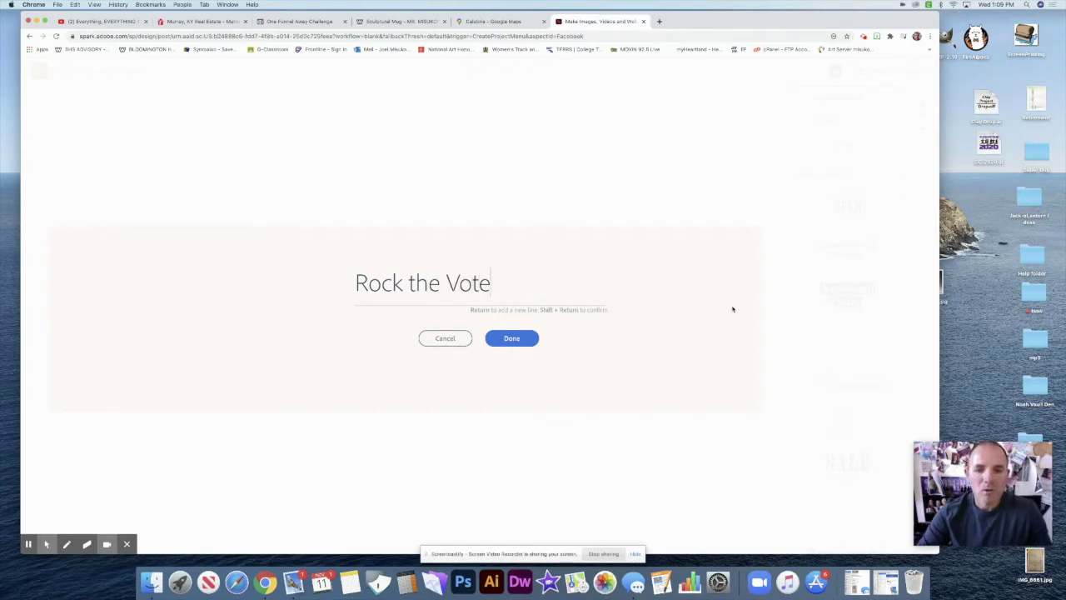
left_click(512, 339)
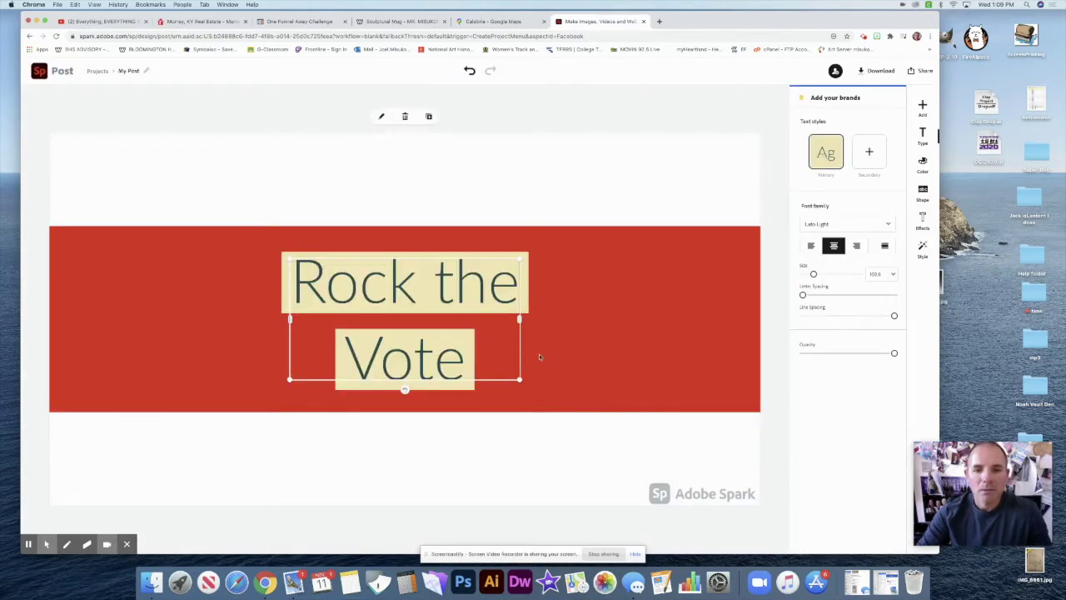
Enlarge the Rock the Vote text and, after trying several fonts, set it in Bebas Neue.
left_click_drag(519, 379, 666, 399)
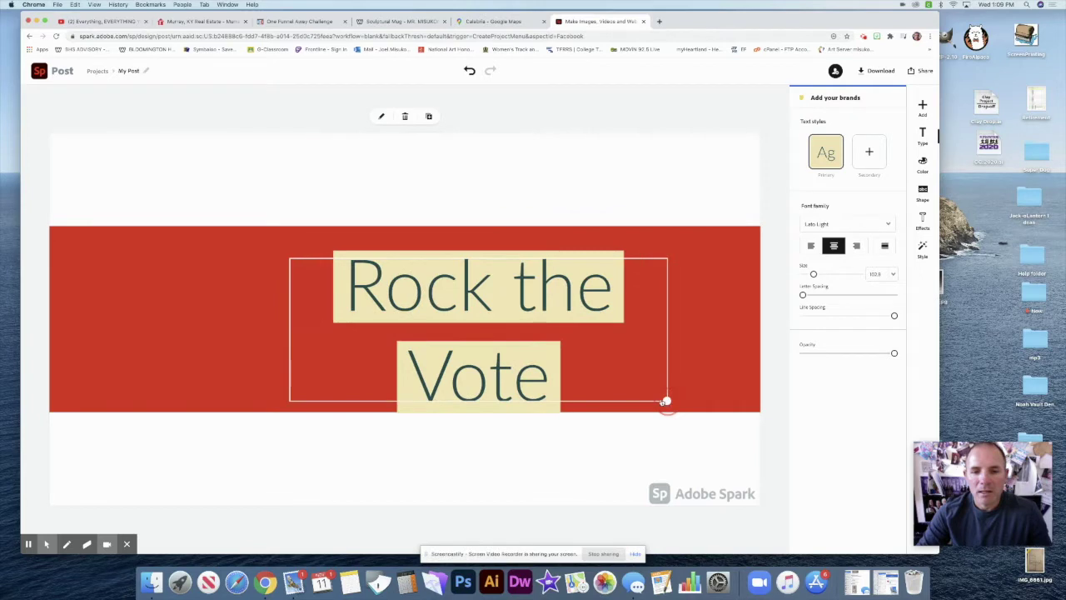
left_click(877, 223)
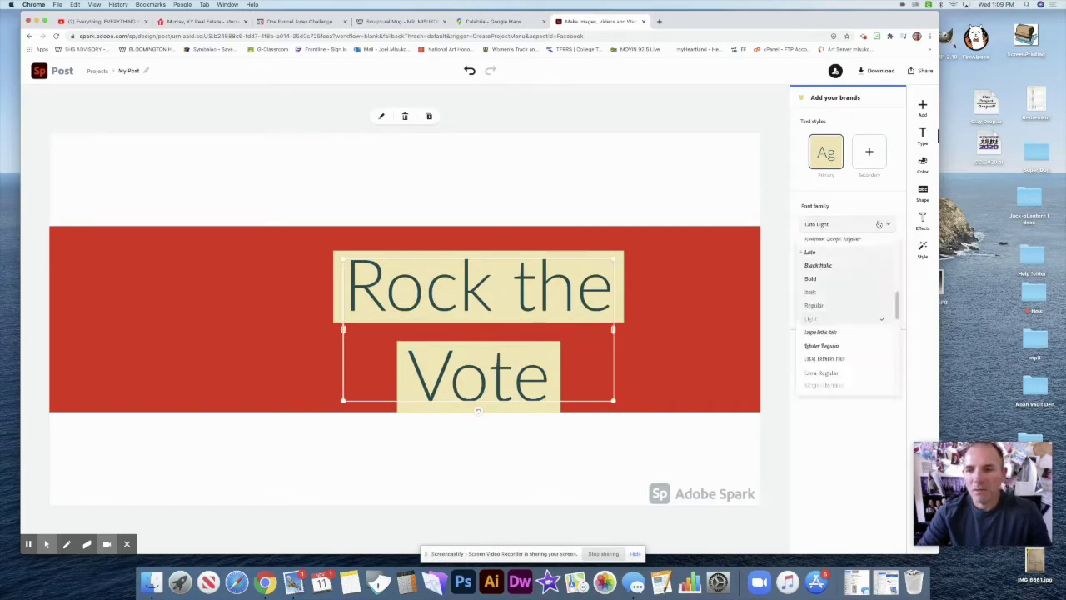
left_click(860, 268)
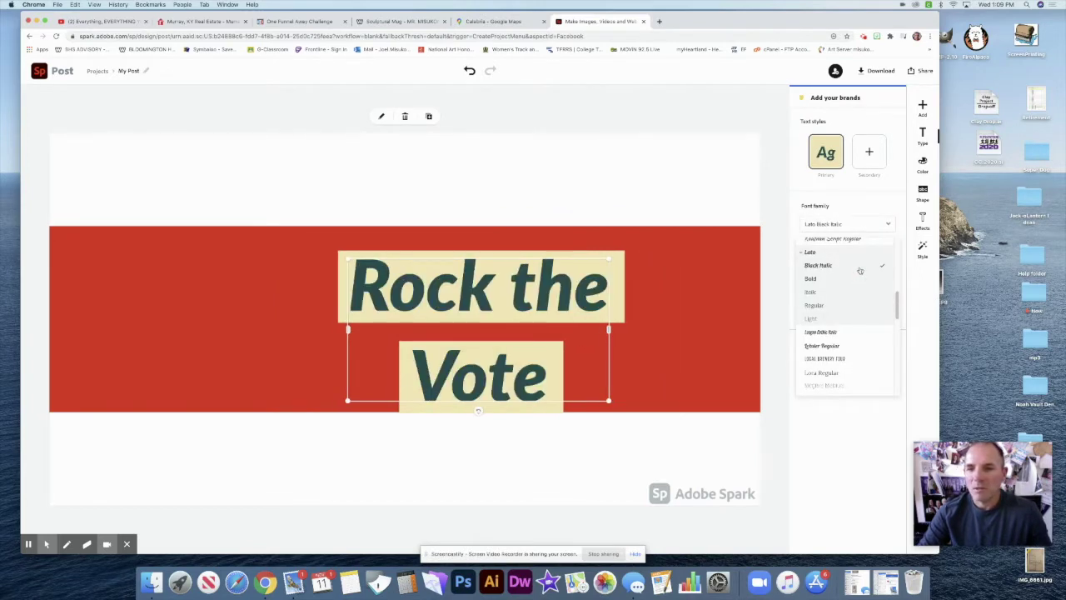
left_click(874, 333)
left_click_drag(900, 313, 897, 330)
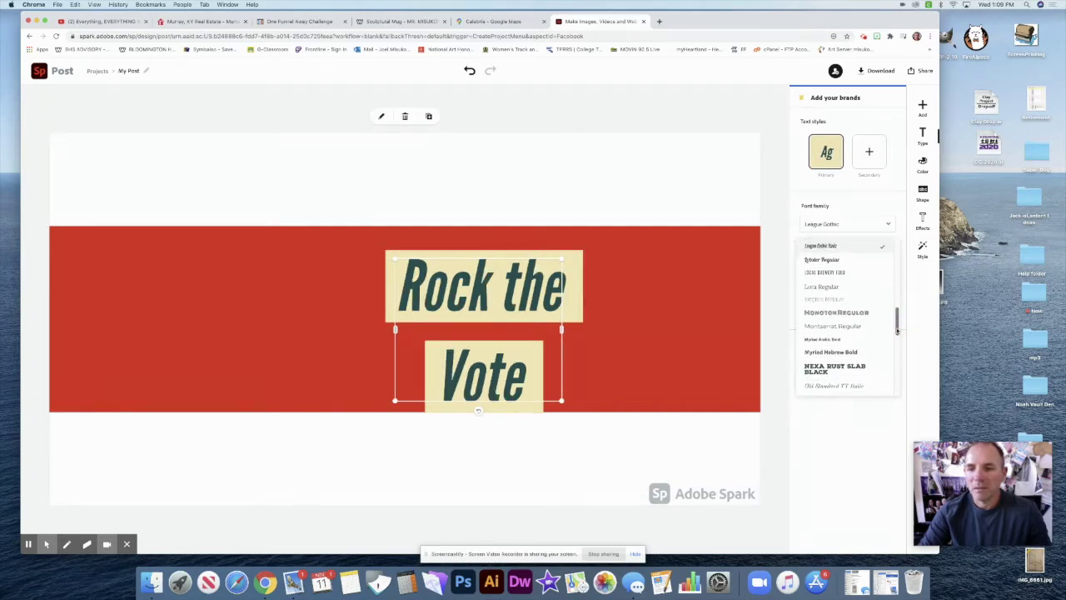
left_click(877, 327)
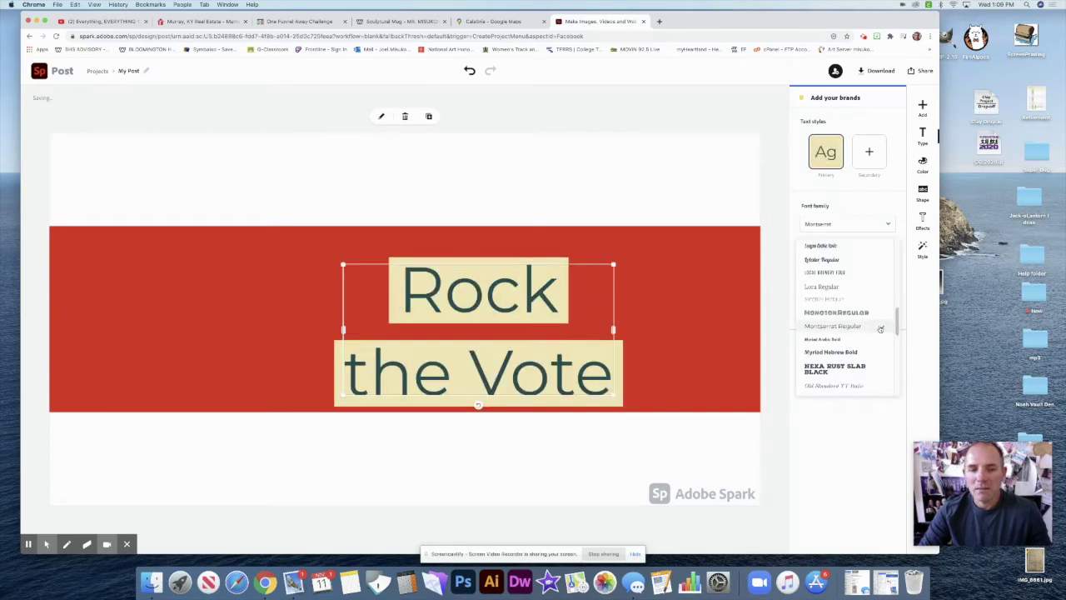
left_click_drag(897, 327, 896, 327)
left_click(868, 312)
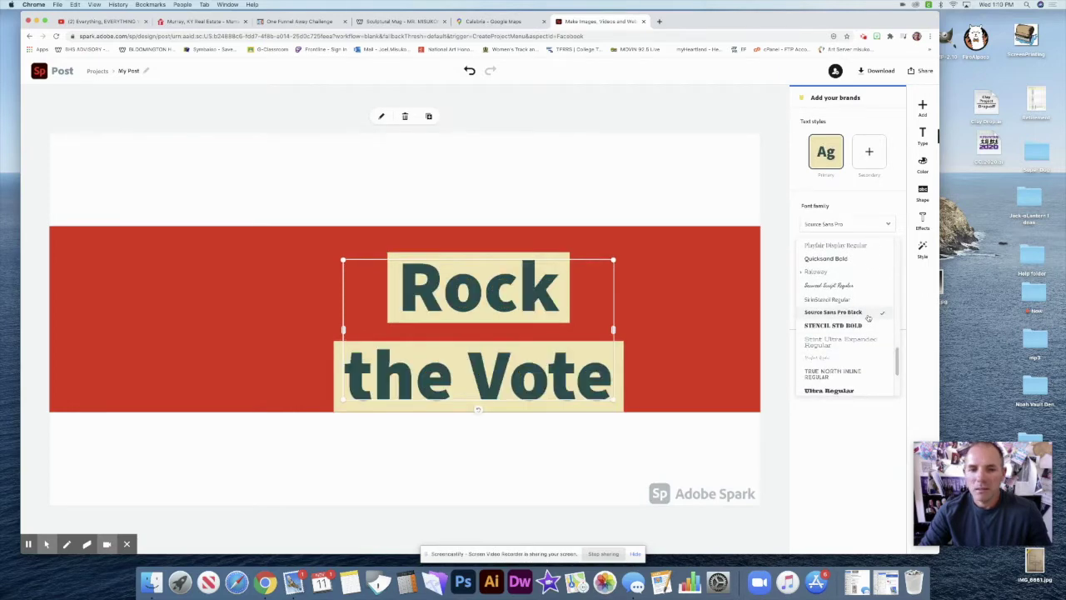
left_click_drag(897, 356, 901, 248)
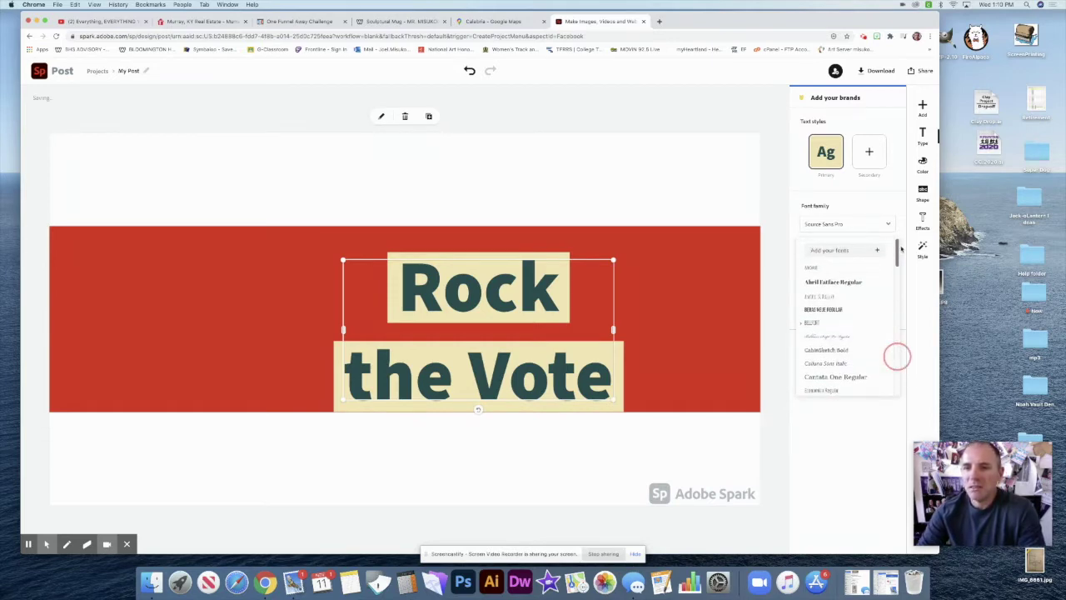
left_click(841, 298)
left_click(842, 308)
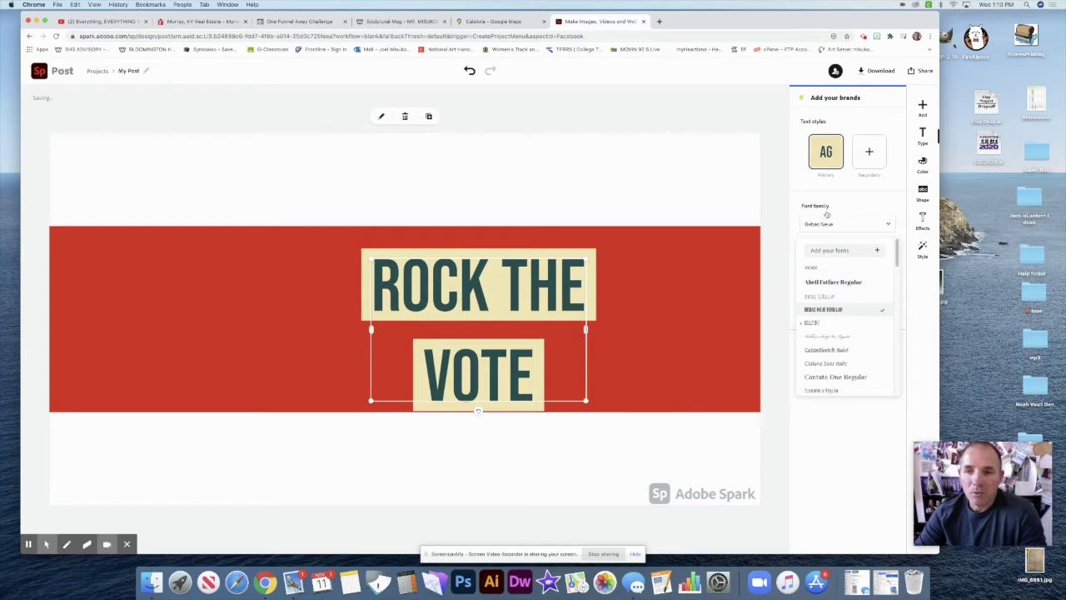
left_click(829, 154)
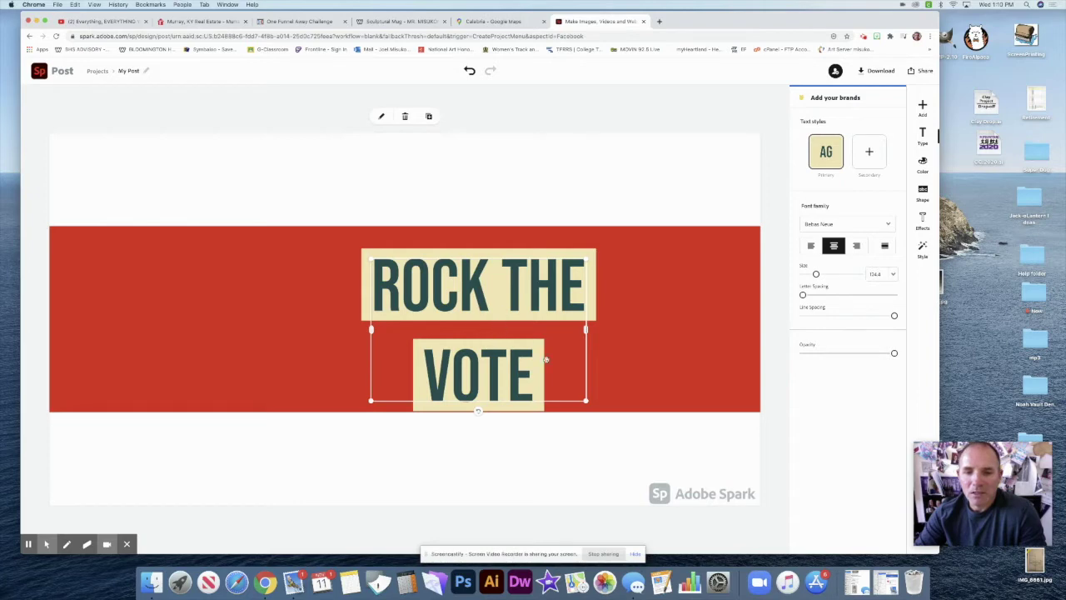
Stretch ROCK THE VOTE onto one centred line with wider letter spacing.
left_click_drag(589, 406, 738, 405)
left_click_drag(443, 406, 140, 392)
left_click_drag(414, 350, 486, 350)
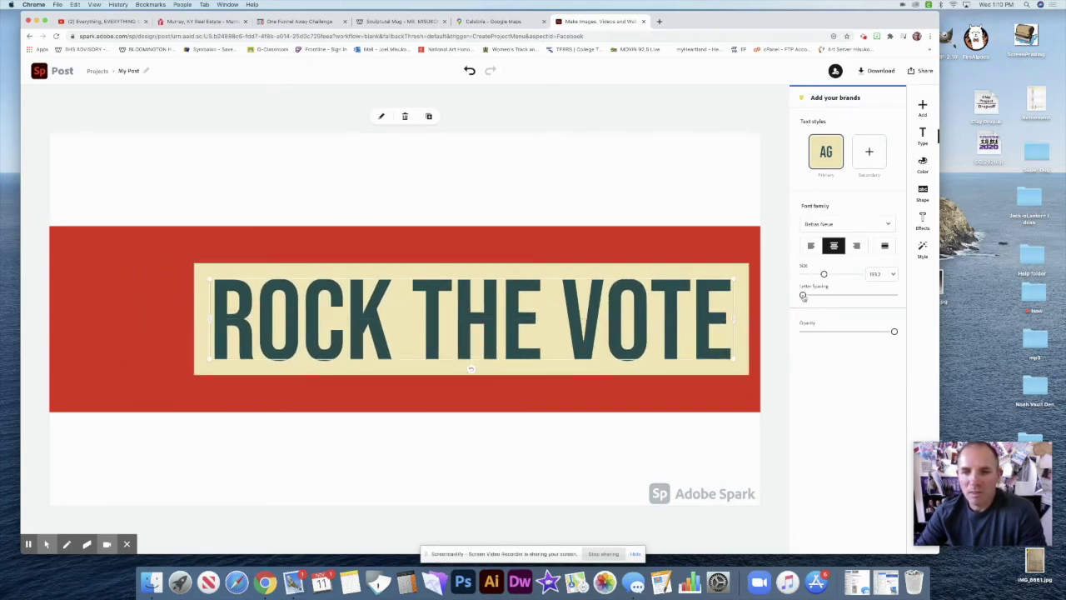
mouse_move(804, 296)
left_mouse_down()
mouse_move(814, 296)
mouse_move(804, 297)
left_mouse_up()
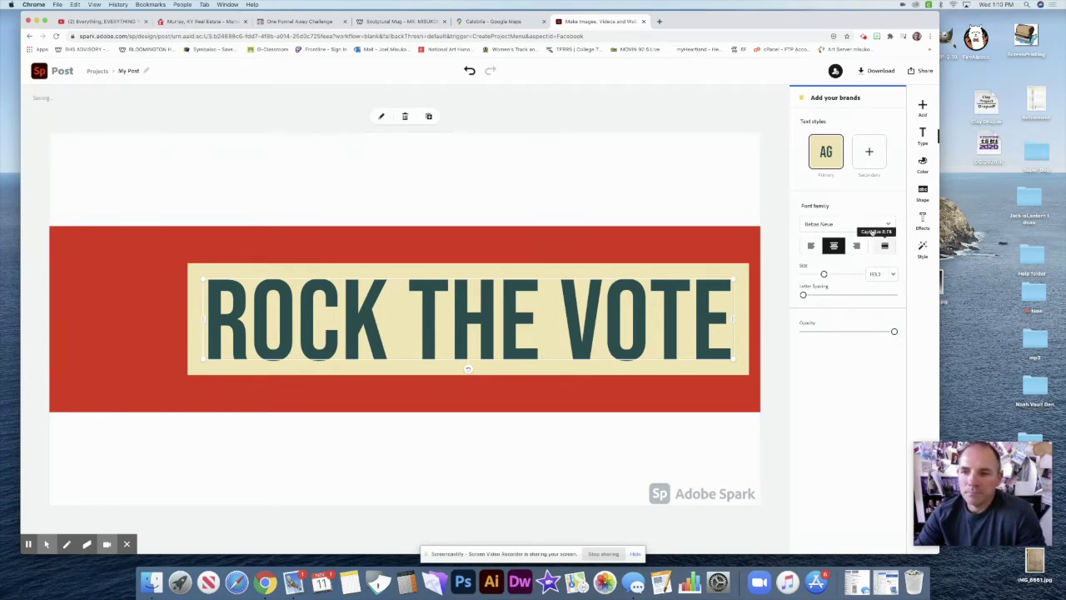
left_click(924, 164)
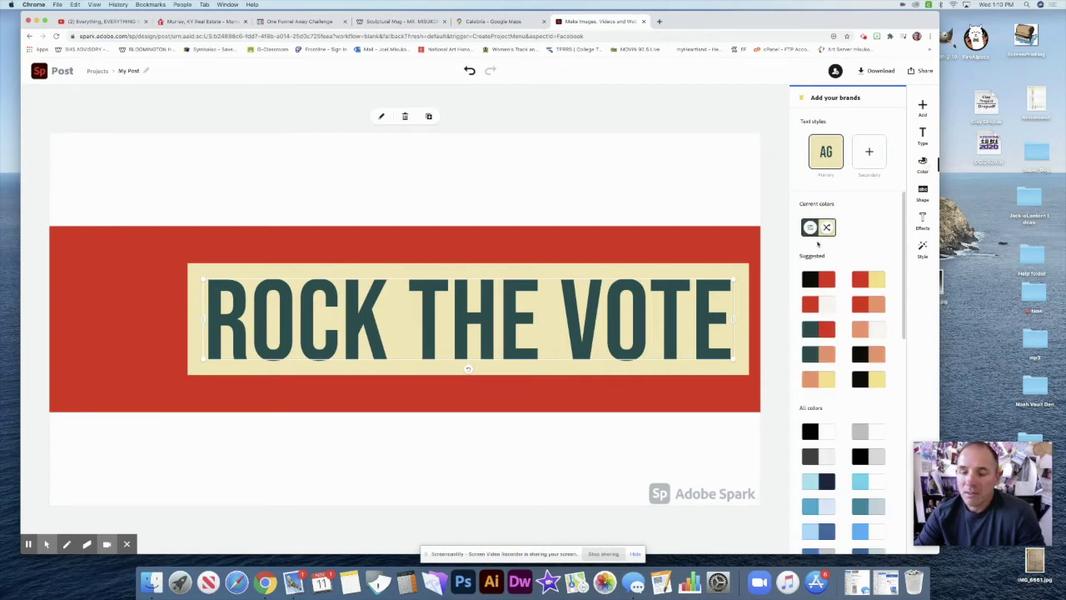
Apply the red and cream palette, make the lettering deep blue, and widen its box rightward.
left_click(816, 305)
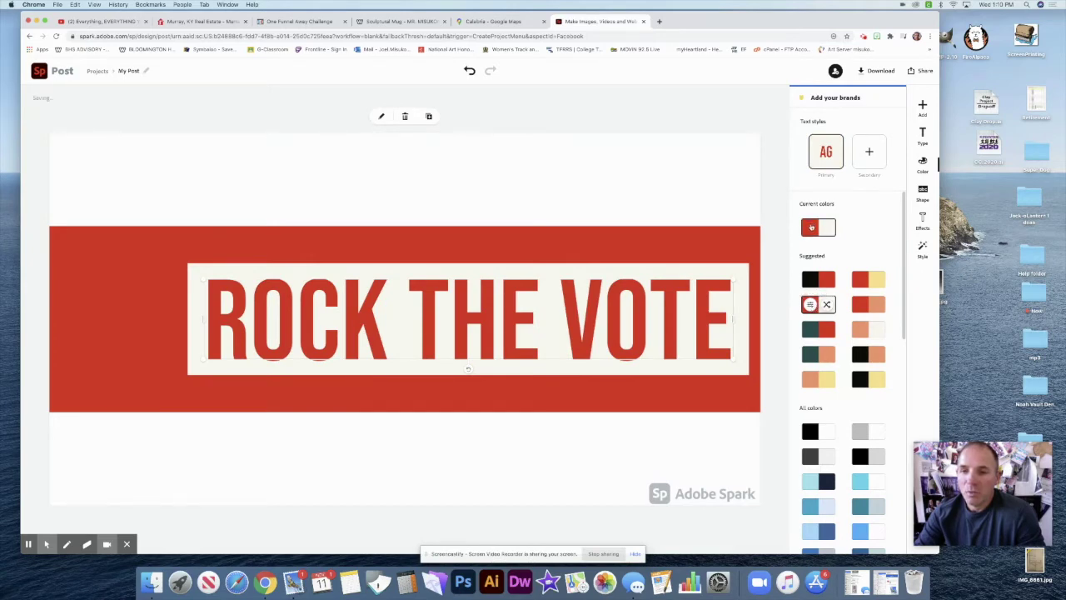
left_click(810, 227)
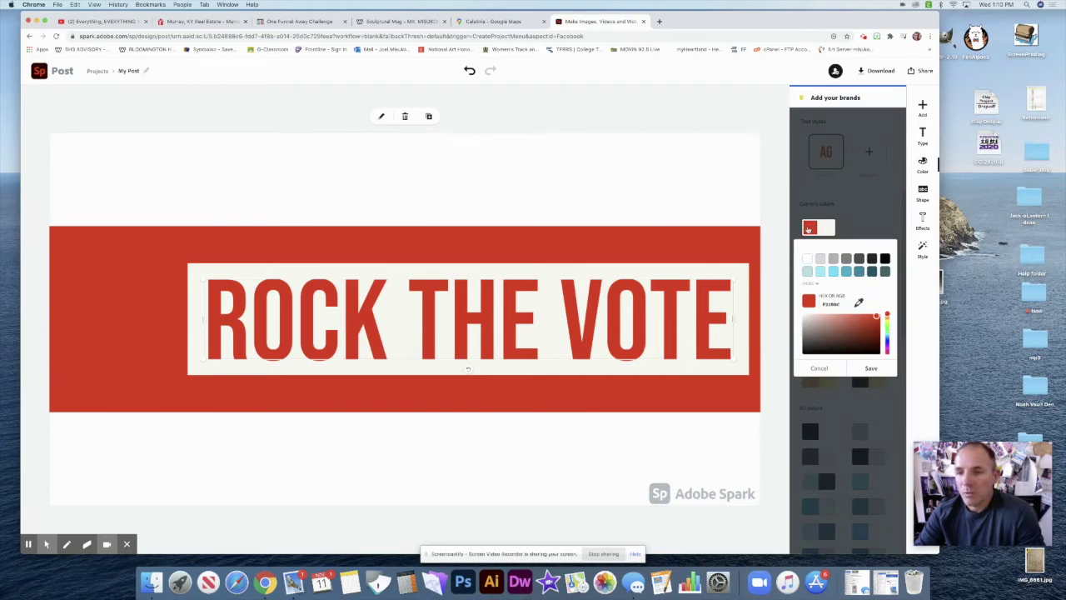
left_click(888, 340)
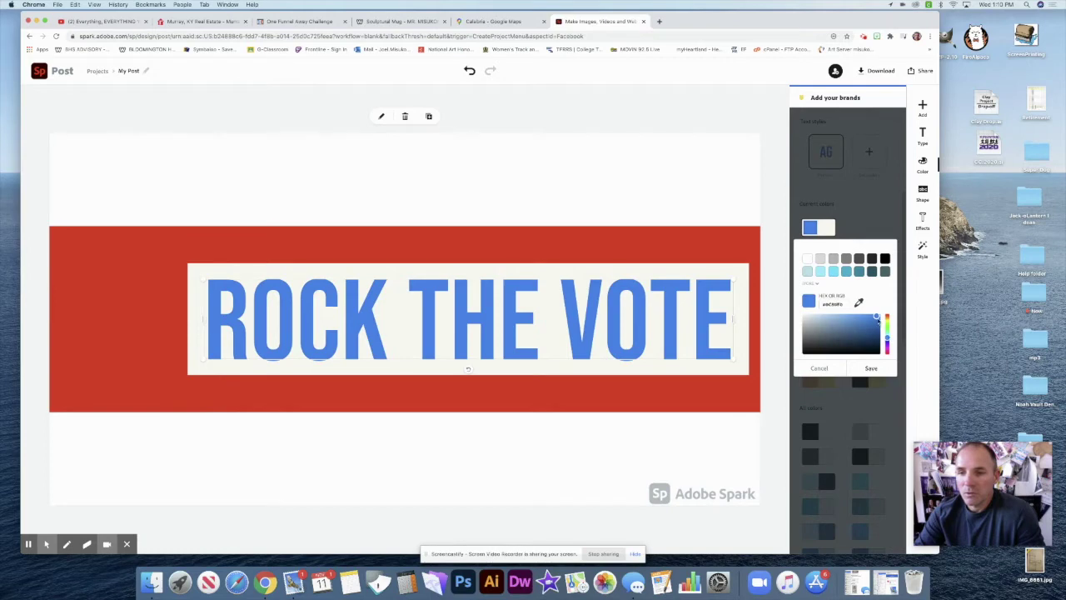
left_click(888, 340)
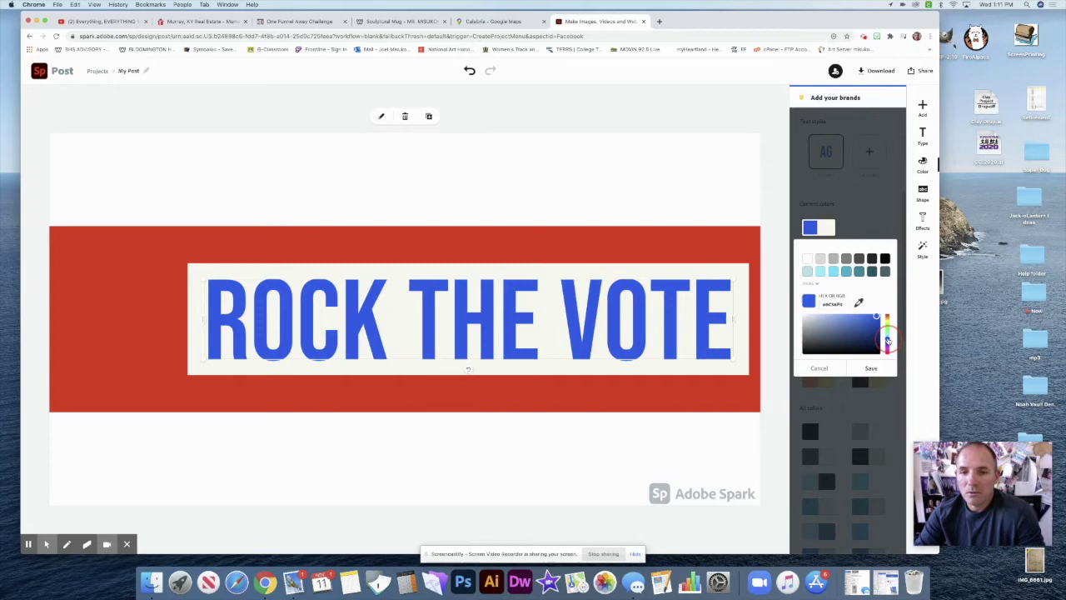
left_click(744, 205)
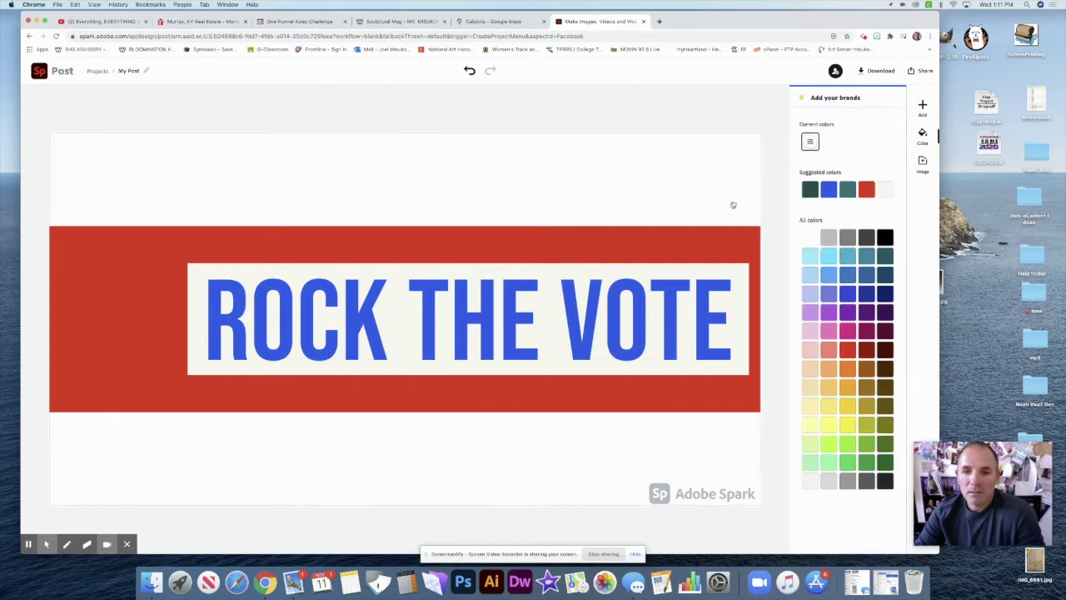
left_click_drag(741, 296, 751, 298)
left_click(685, 193)
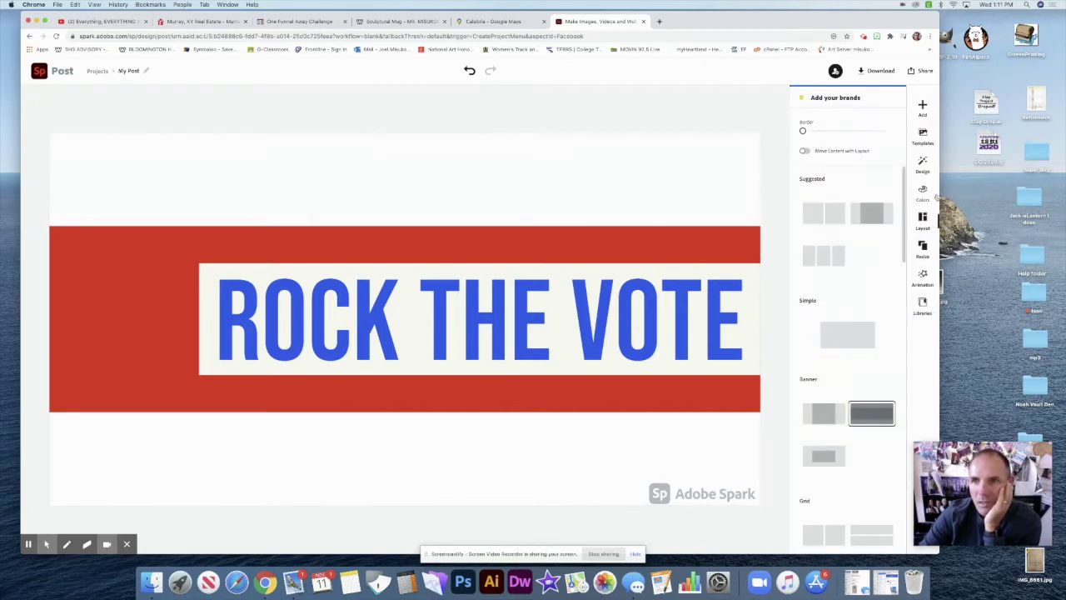
Upload the Uncle Sam image and place it, enlarged, at the banner's upper left.
left_click(923, 107)
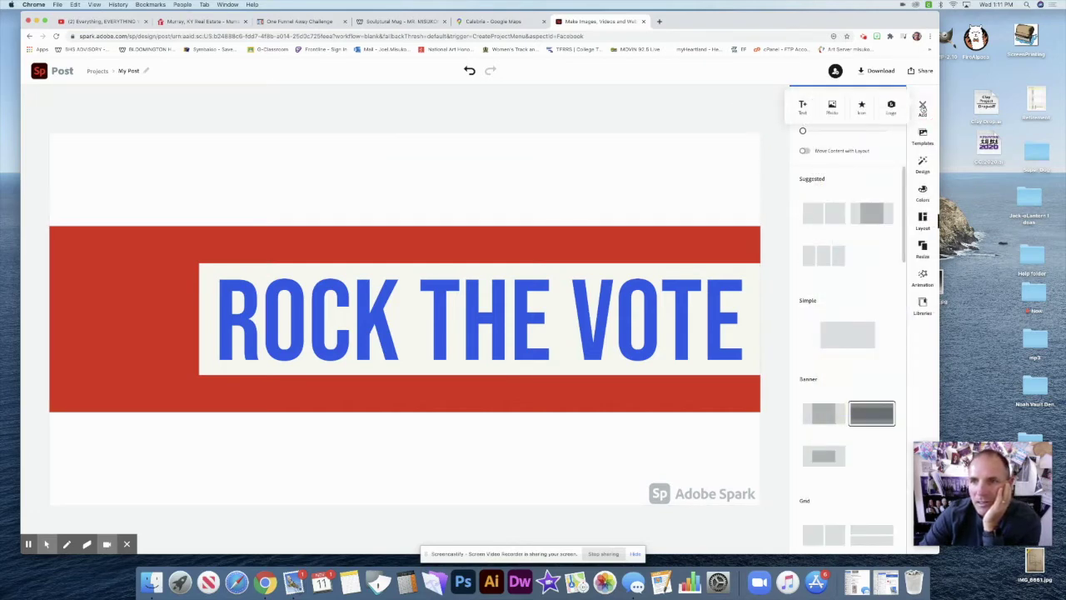
left_click(832, 107)
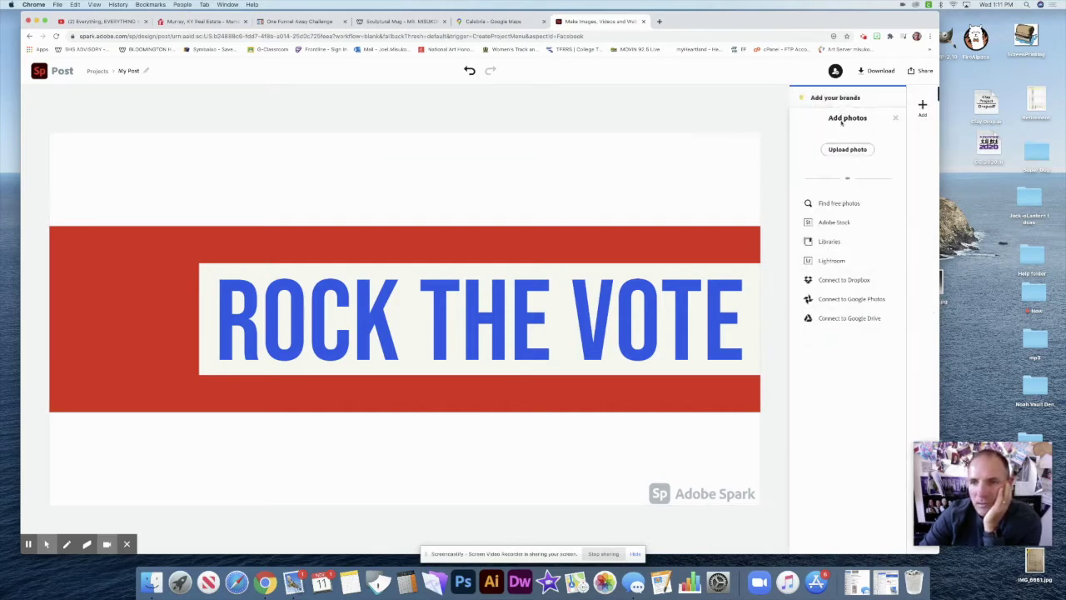
left_click(862, 150)
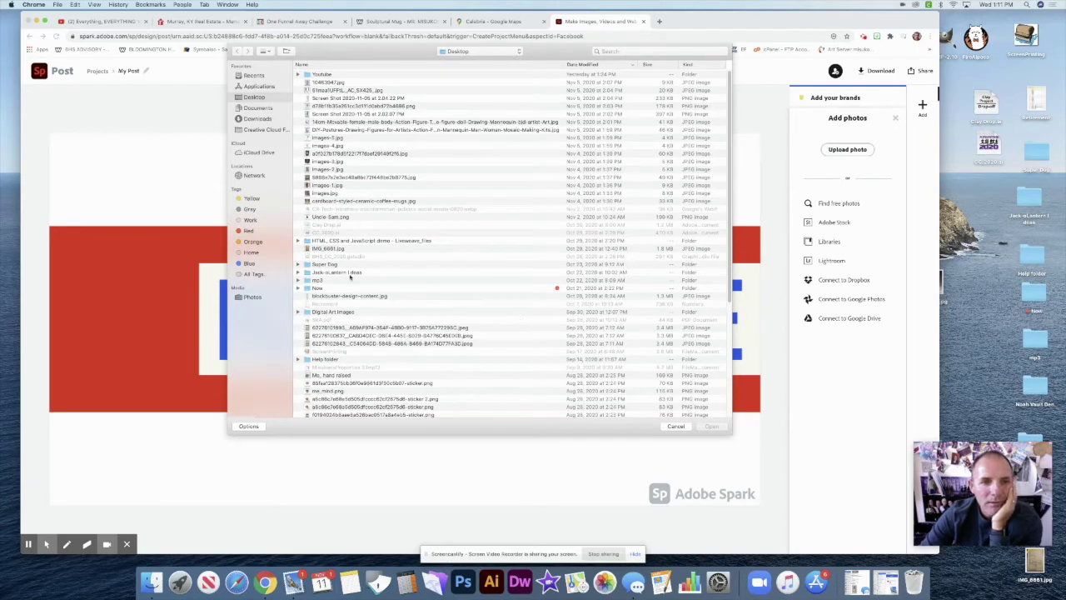
left_click(441, 217)
left_click(709, 426)
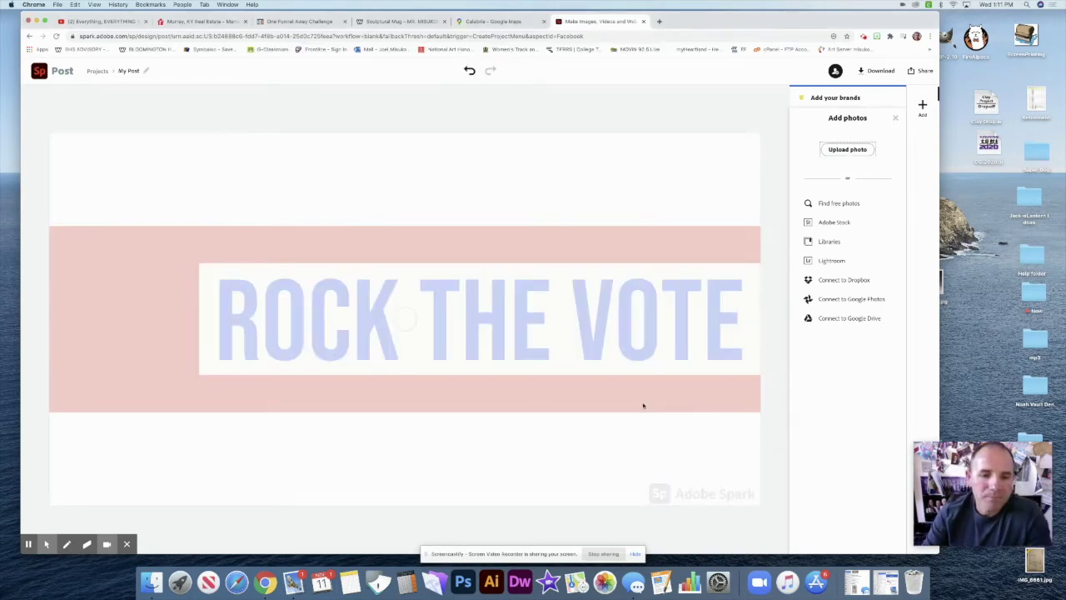
left_click_drag(529, 234, 276, 259)
left_click_drag(331, 301, 423, 379)
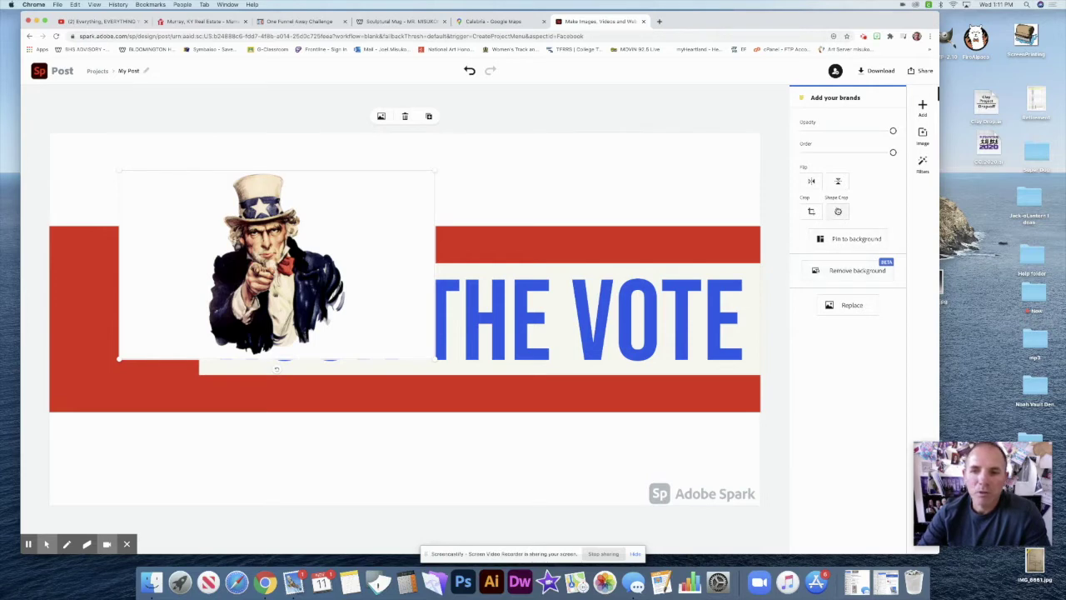
Crop the Uncle Sam photo to a circle, scaling and shifting the image inside it.
left_click(838, 211)
left_click(824, 278)
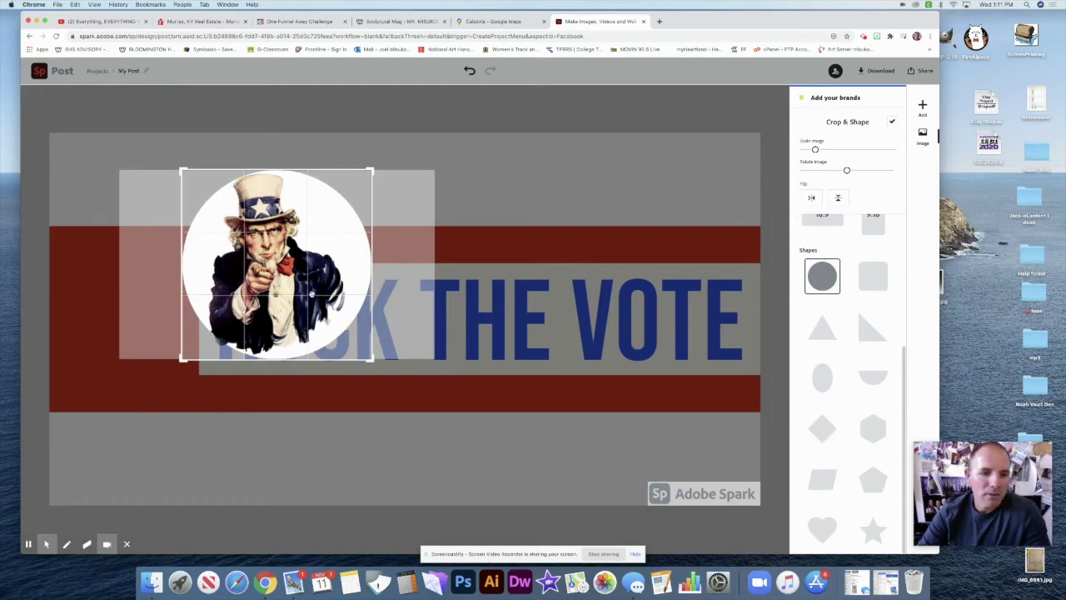
left_click_drag(312, 293, 315, 293)
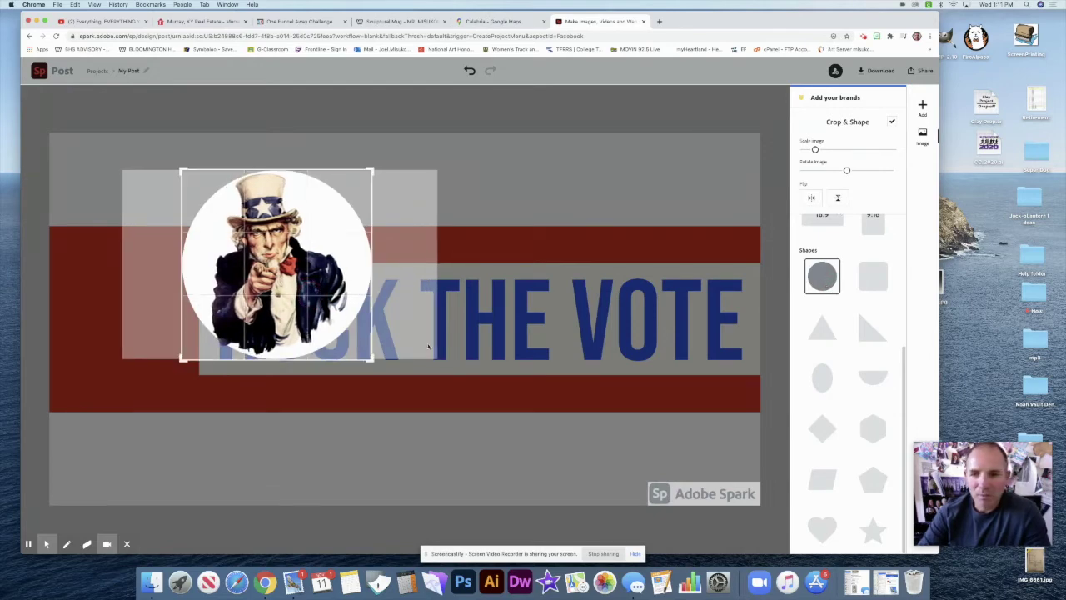
left_click_drag(813, 148, 820, 149)
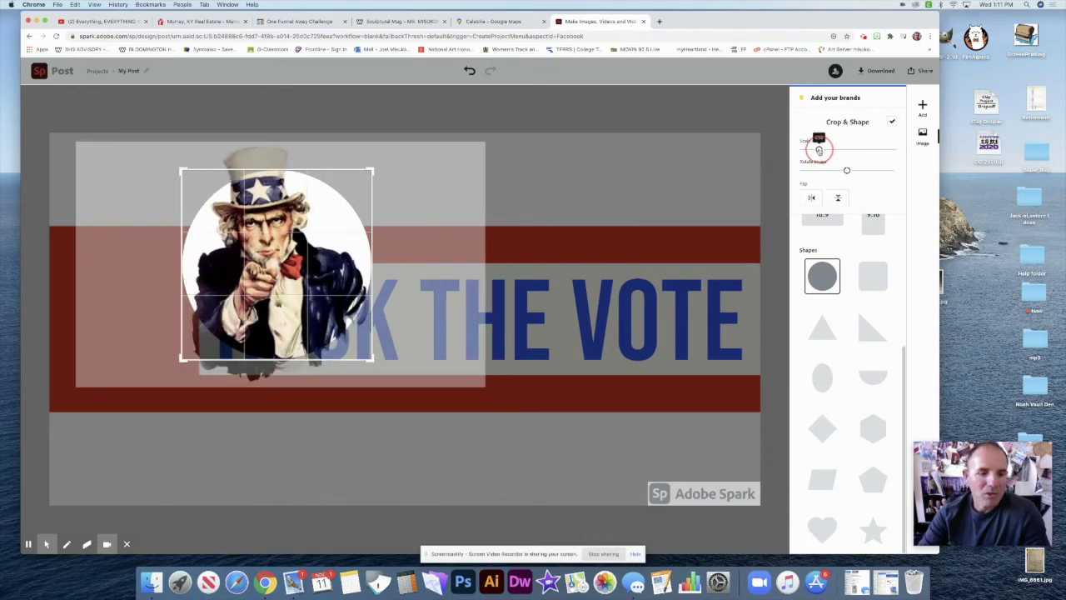
left_click_drag(307, 258, 315, 263)
left_click(547, 225)
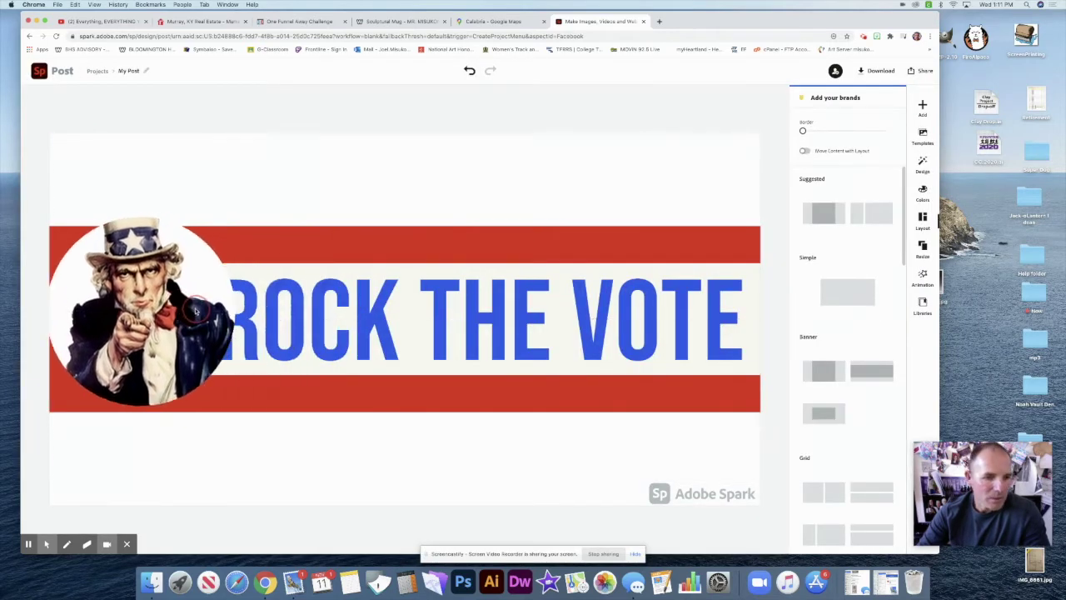
Nudge the circle to the band's left edge and tighten the crop around Uncle Sam.
left_click_drag(195, 311, 199, 314)
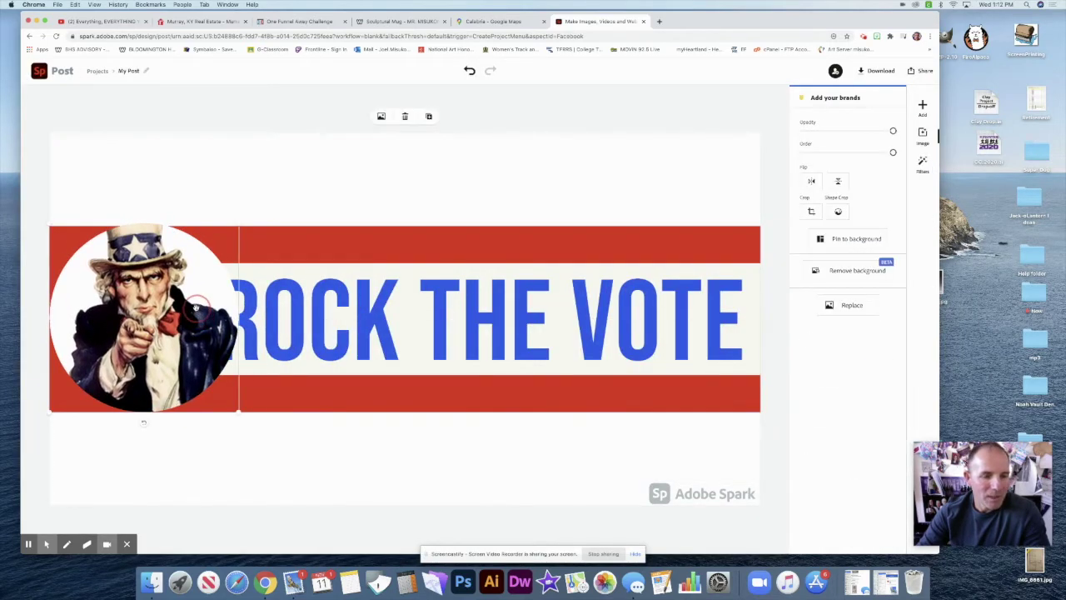
left_click(183, 275)
left_click(179, 277)
left_click(194, 276)
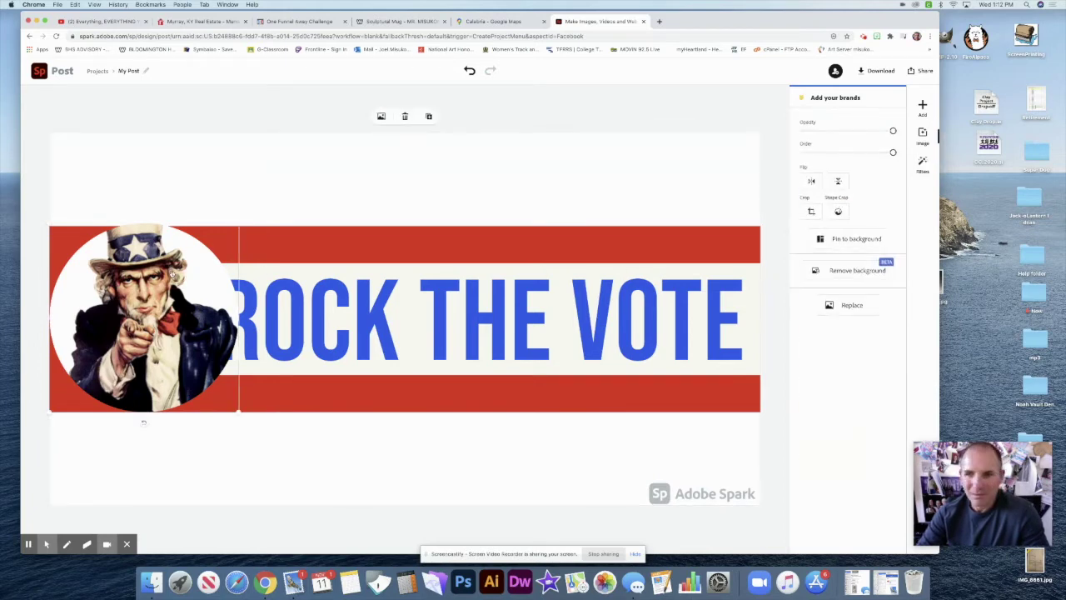
left_click(838, 211)
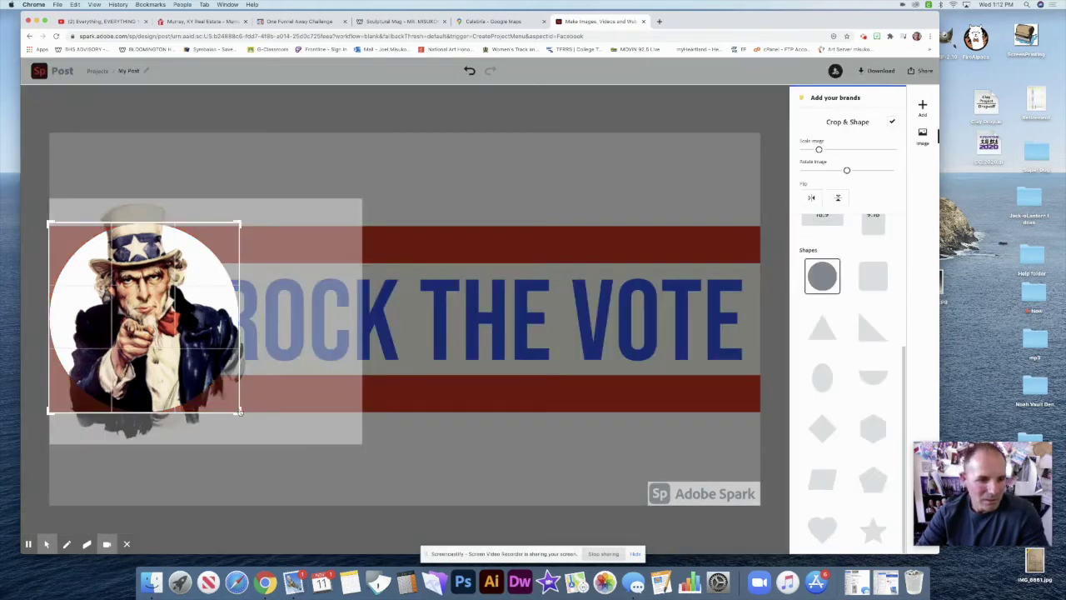
left_click_drag(241, 412, 266, 435)
left_click_drag(221, 391, 246, 408)
left_click(492, 470)
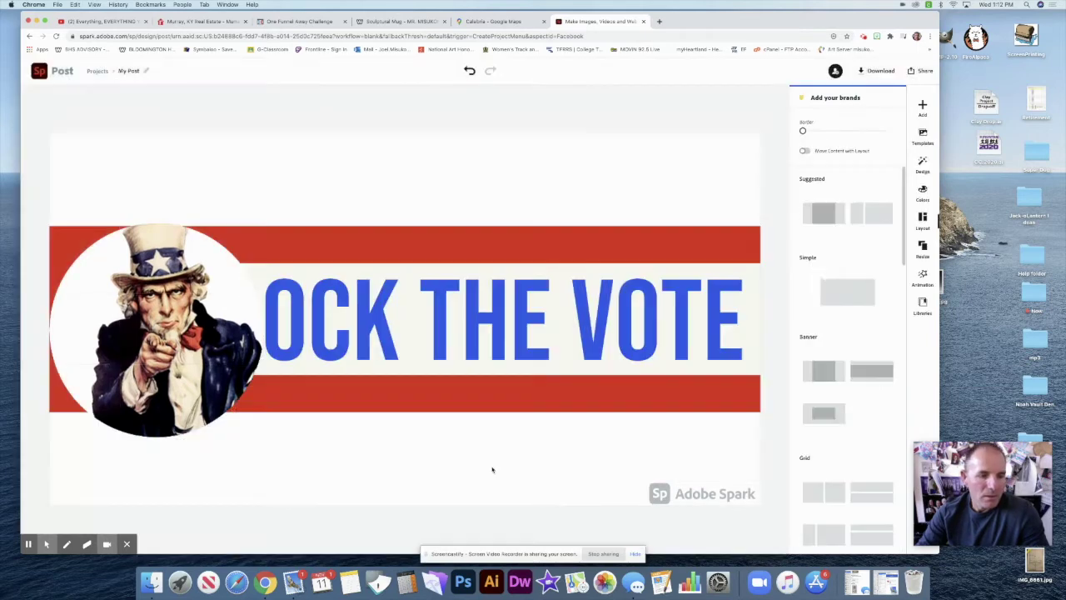
Resize and reposition the Uncle Sam circle at the banner's left end.
left_click(225, 382)
left_click_drag(265, 439, 208, 381)
left_click_drag(193, 339, 196, 316)
left_click_drag(212, 362, 252, 423)
Narrow the ROCK THE VOTE box, reduce its font size, and move it right.
left_click(380, 354)
mouse_move(218, 321)
left_mouse_down()
mouse_move(326, 320)
mouse_move(200, 308)
mouse_move(241, 310)
mouse_move(218, 310)
left_mouse_up()
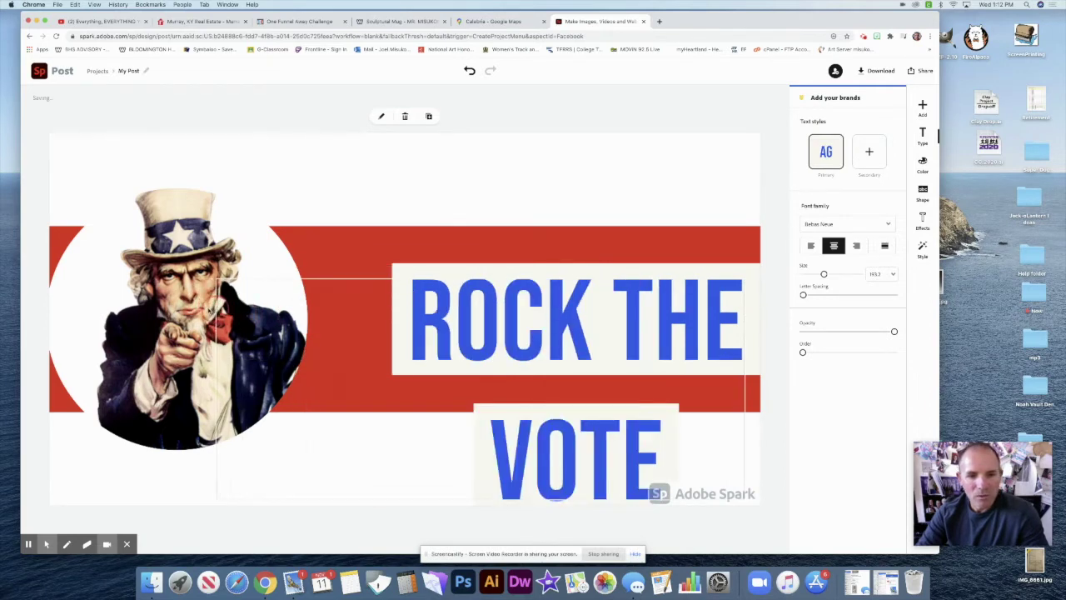
left_click_drag(824, 274, 820, 274)
left_click_drag(647, 331, 683, 340)
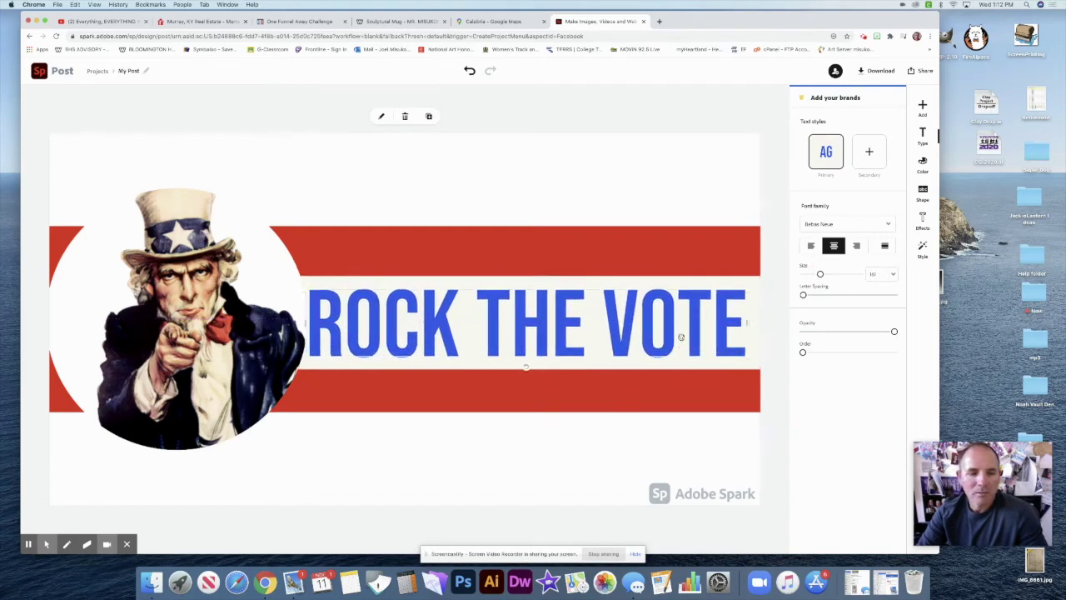
left_click(519, 478)
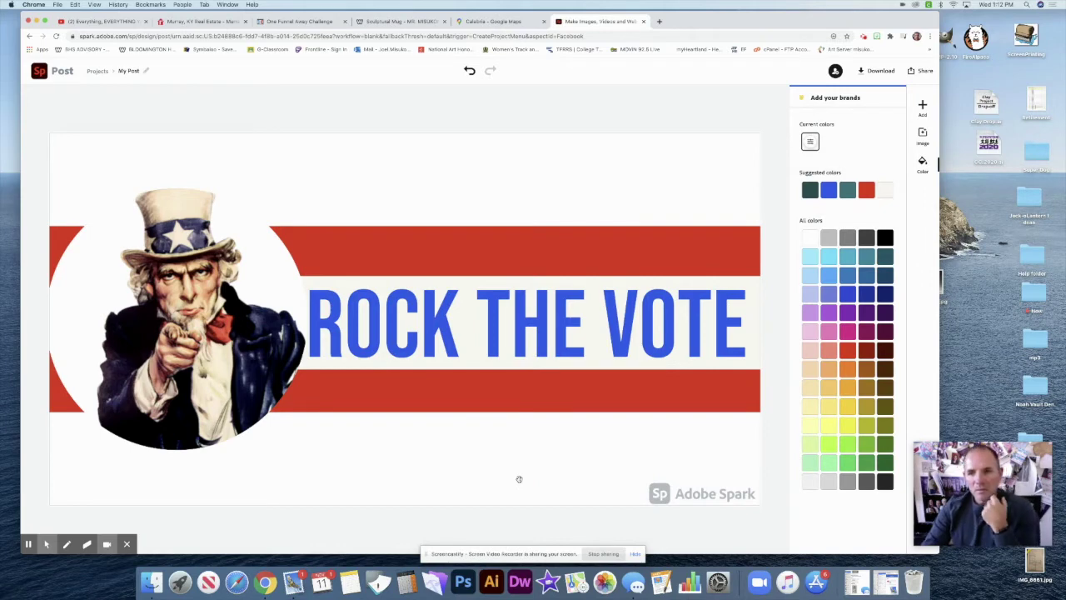
Set the ROCK THE VOTE text box background colour to white #ffffff.
left_click(599, 304)
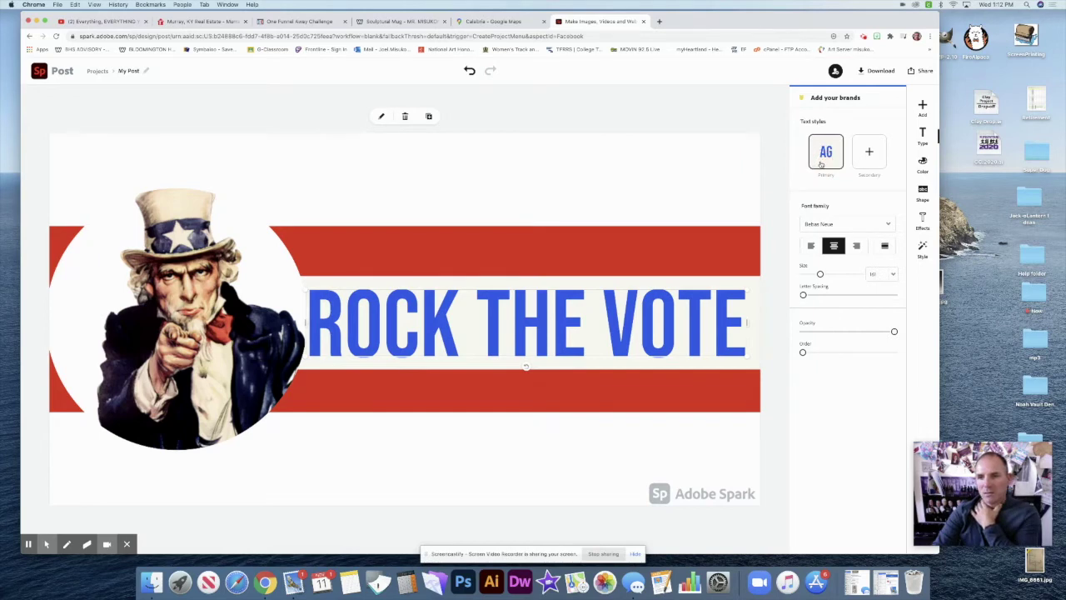
left_click(922, 163)
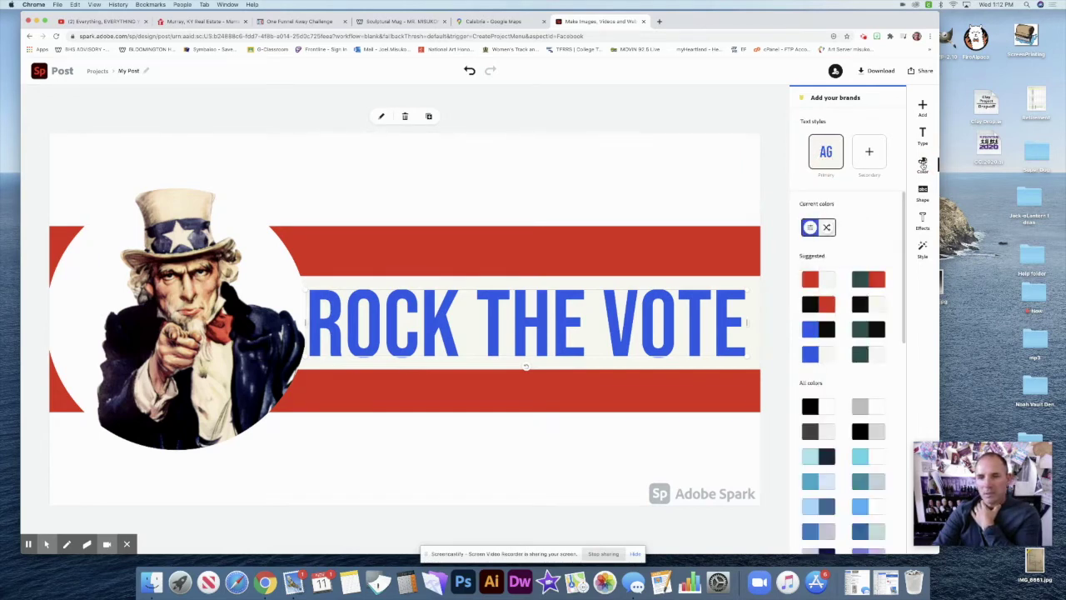
left_click(810, 230)
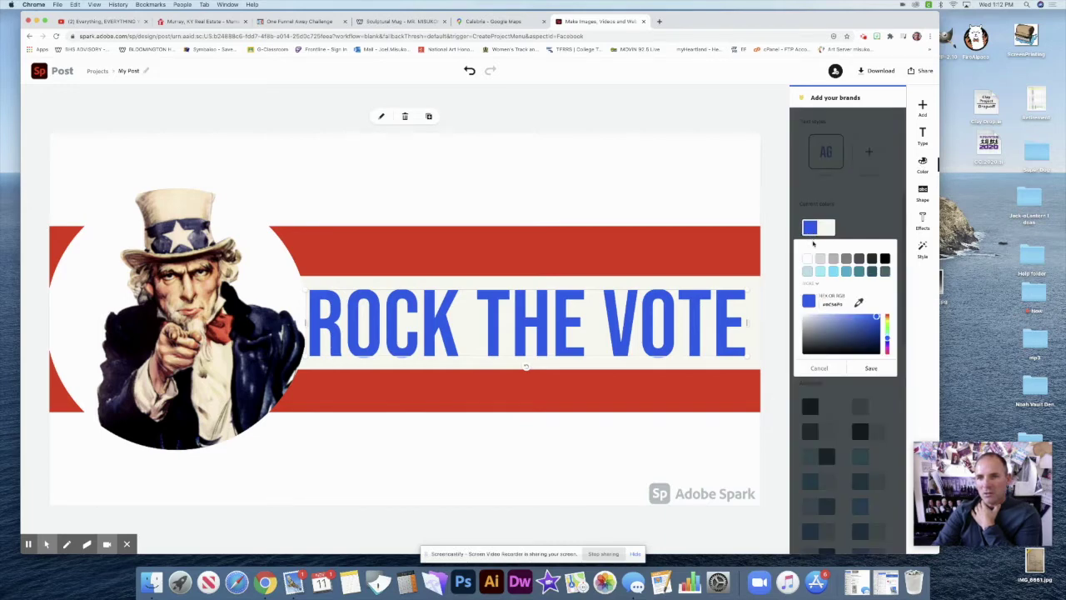
left_click(807, 273)
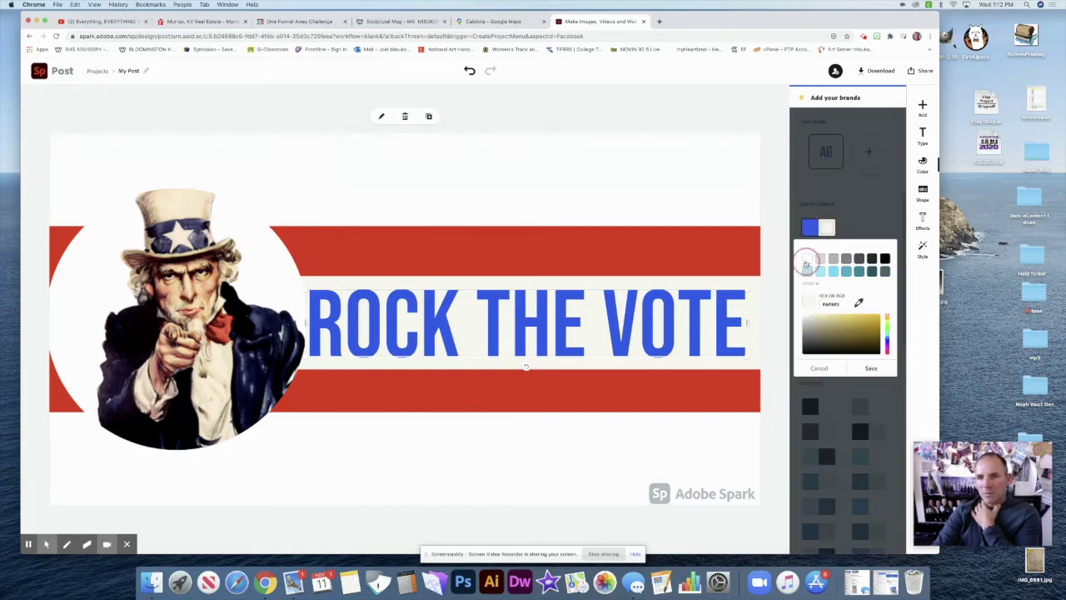
left_click(807, 259)
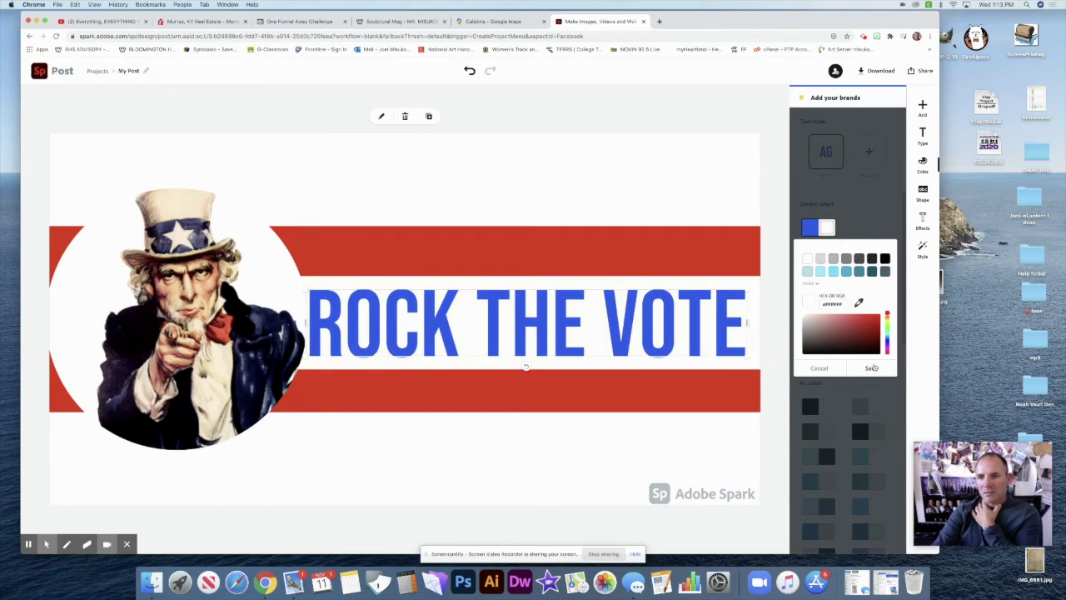
left_click(871, 369)
left_click(691, 422)
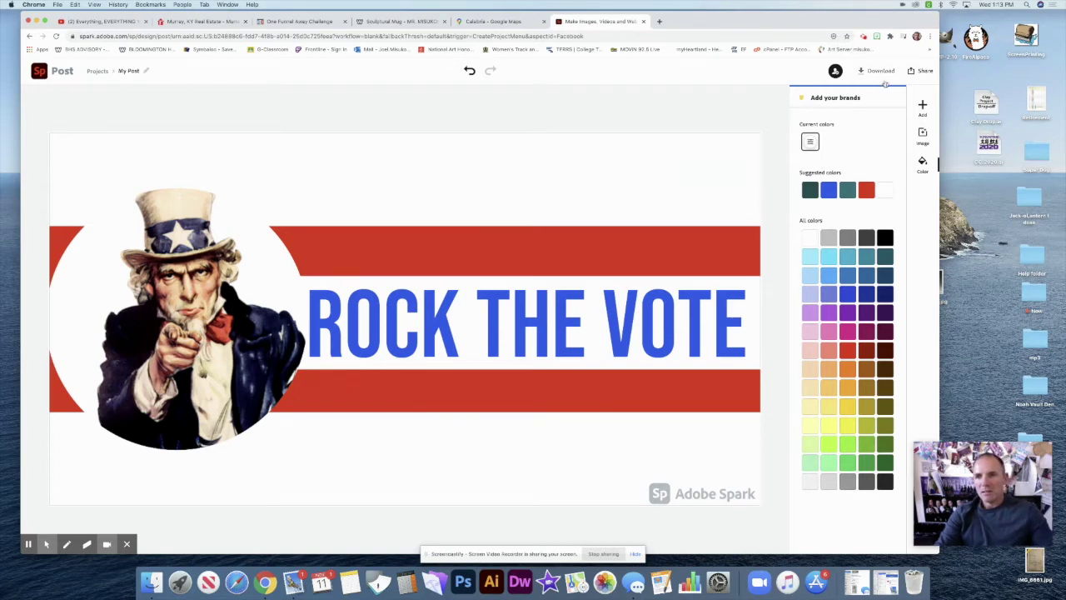
Add a new text block reading 'Be smart do your part' to the post.
left_click(922, 106)
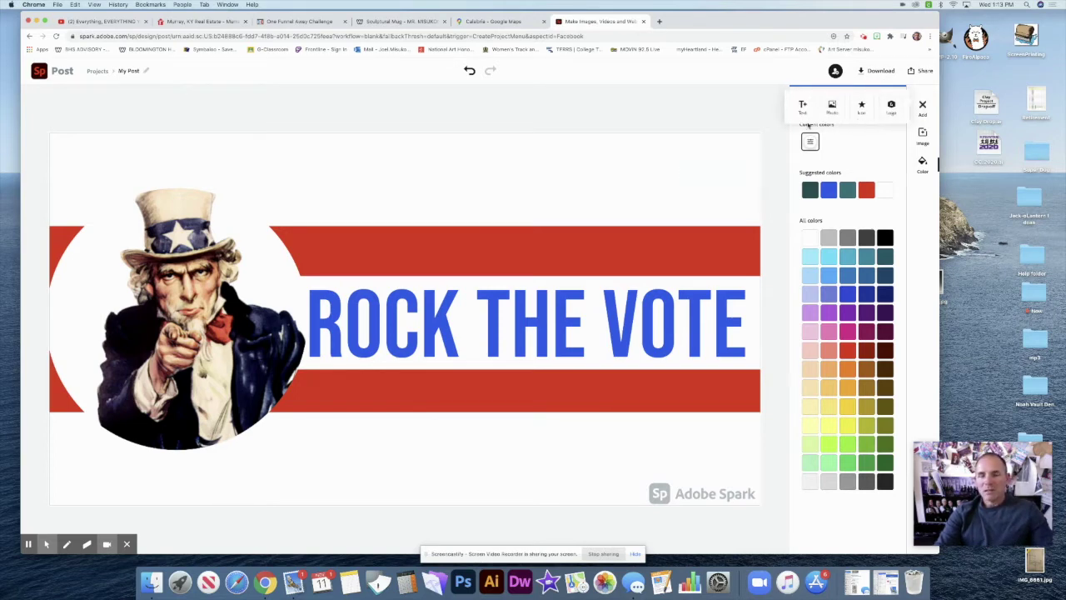
left_click(803, 106)
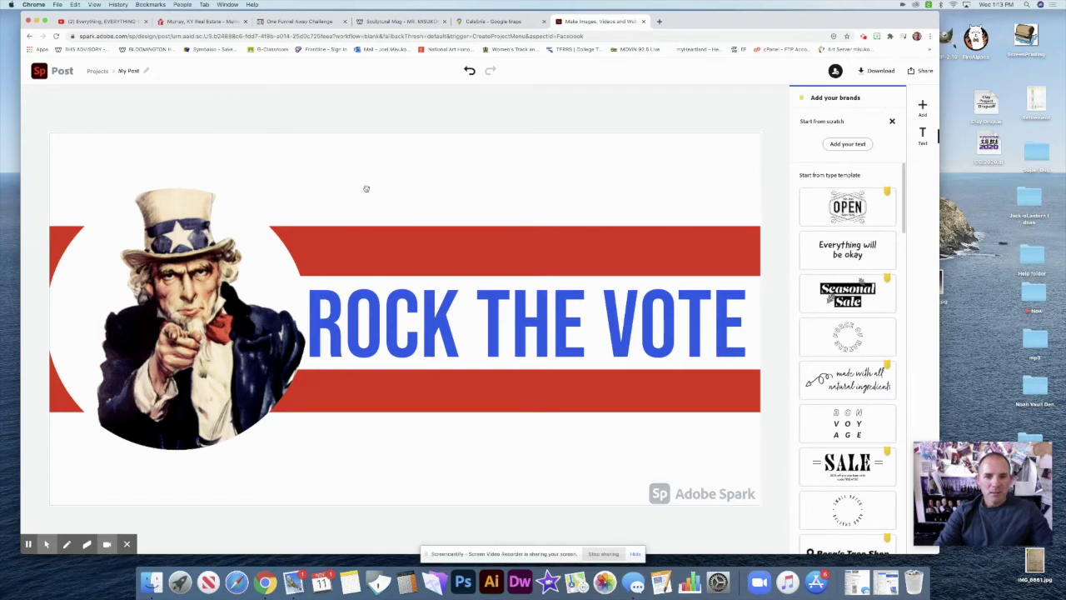
left_click(848, 144)
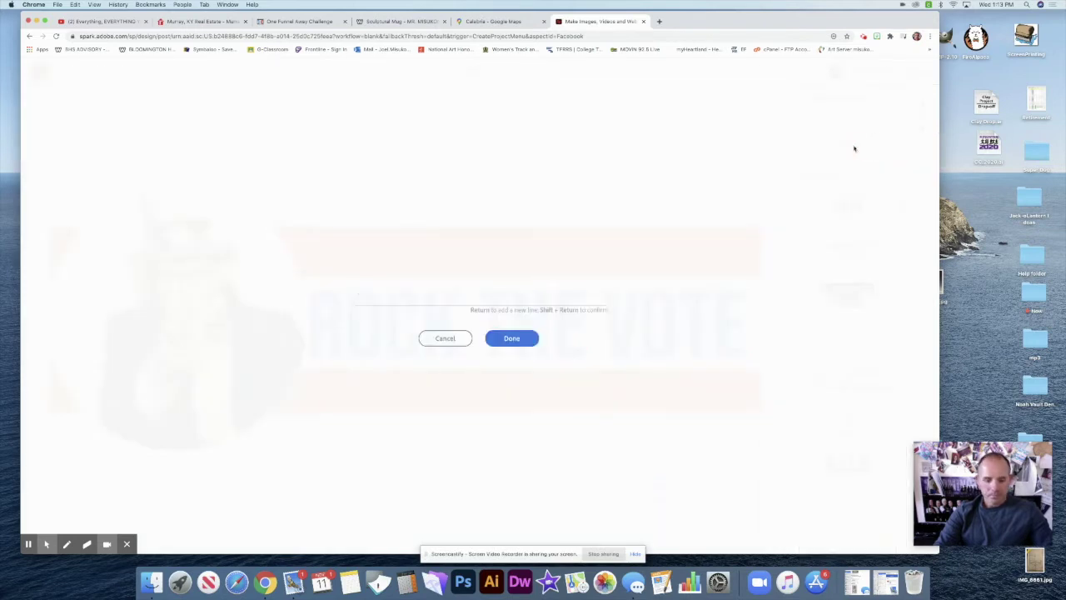
type("Be smart do your part")
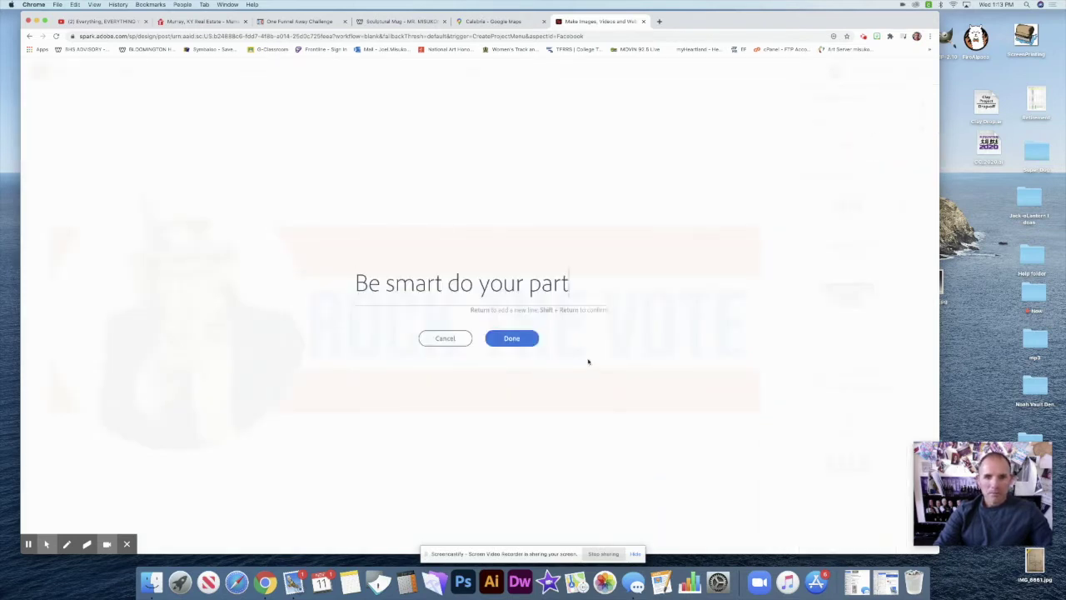
left_click(510, 338)
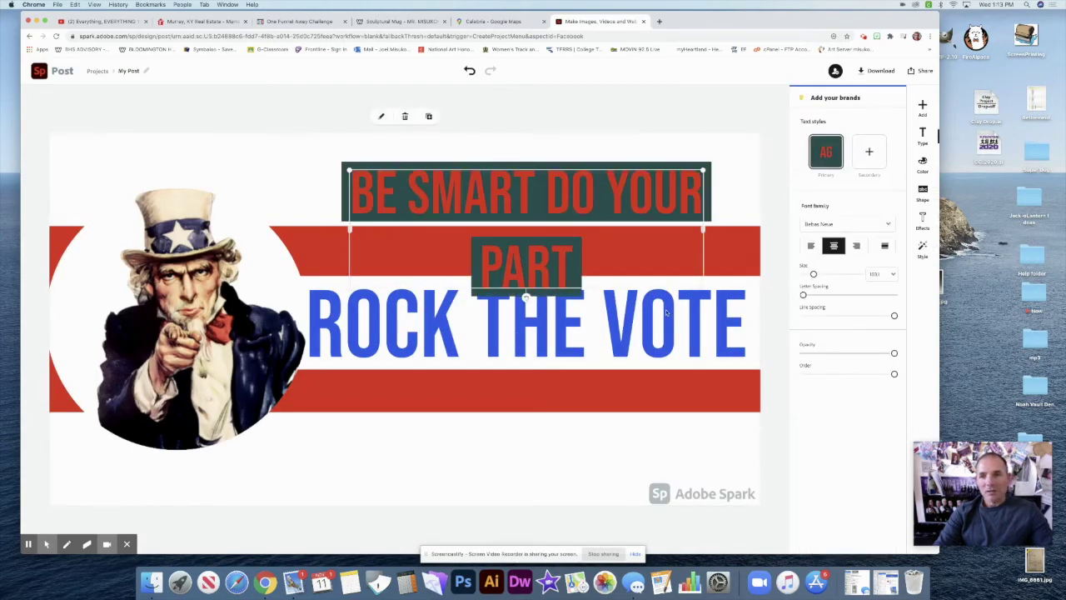
left_click(884, 225)
Set the heading font to BellBott Thin, reduce its size and widen it to one line.
left_click(870, 324)
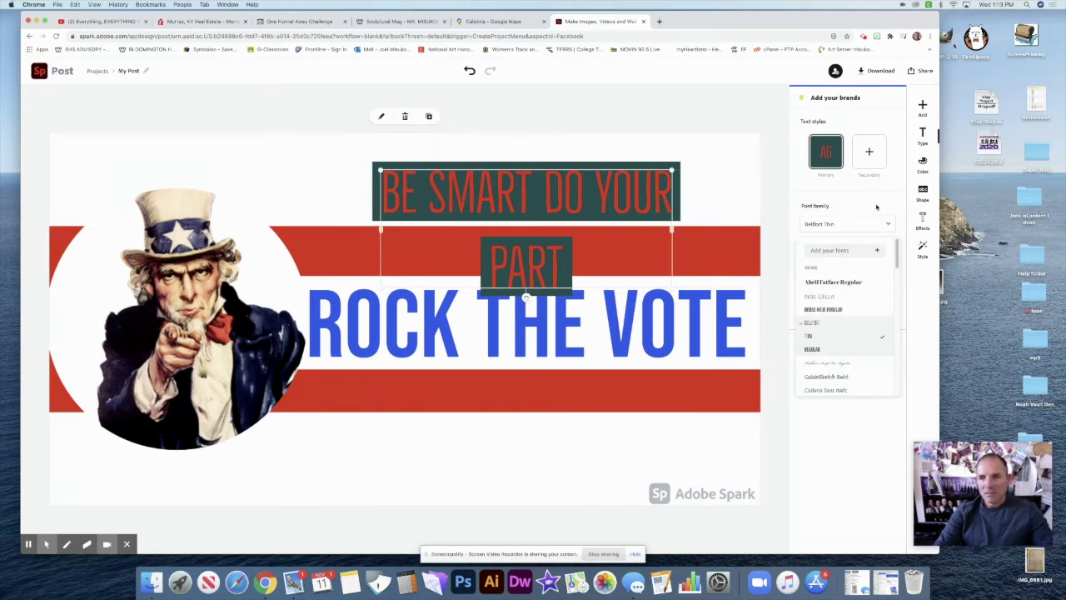
left_click(866, 223)
left_click_drag(813, 275, 809, 274)
left_click_drag(636, 229, 767, 229)
Give the heading a white background and black text colour.
left_click(608, 184)
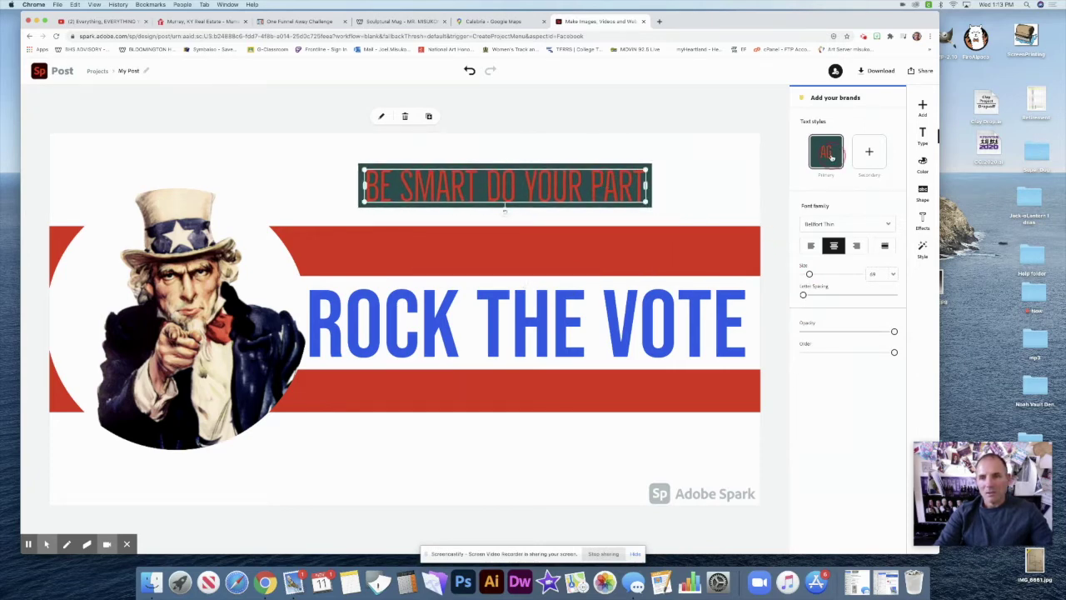
left_click(922, 164)
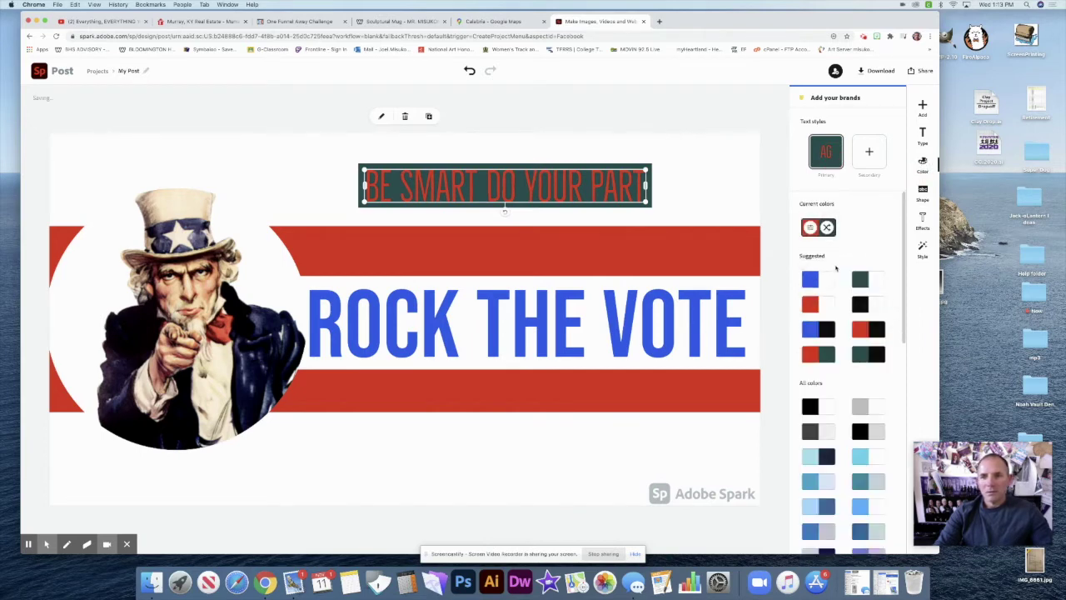
left_click(809, 227)
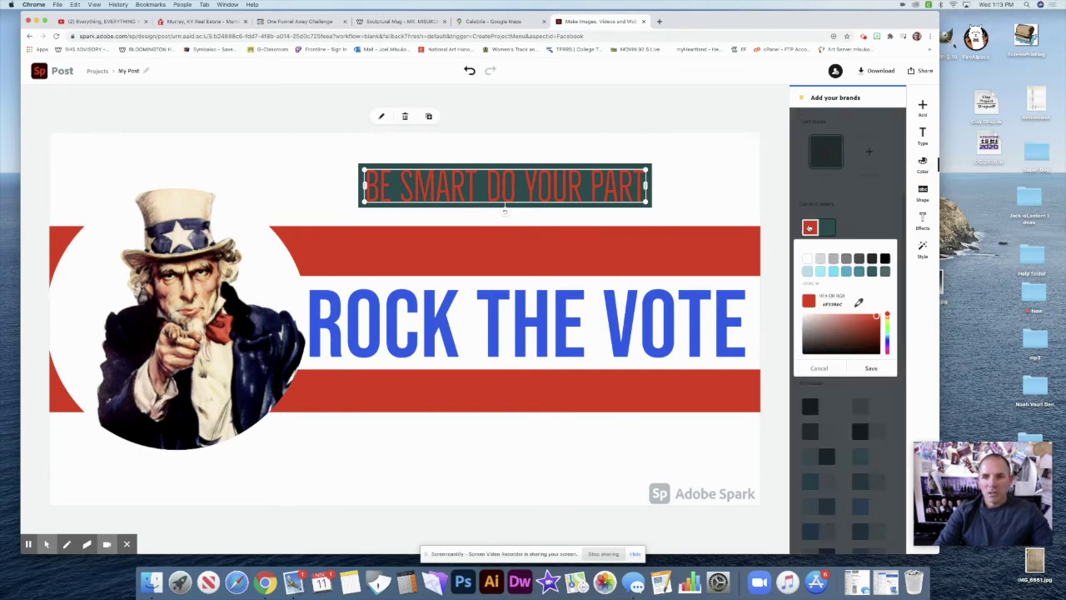
left_click(827, 226)
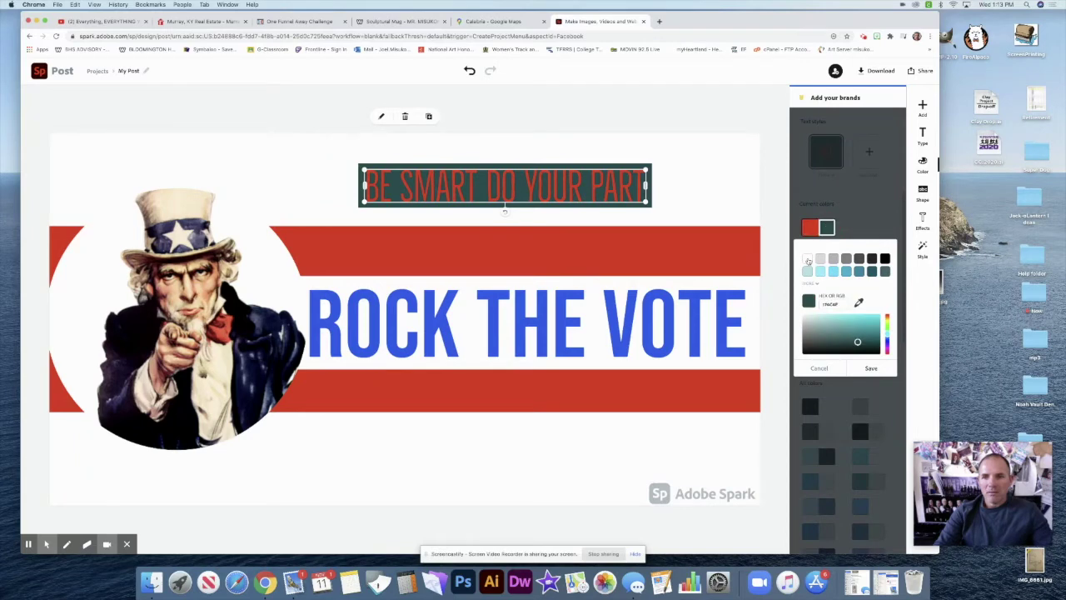
left_click(807, 259)
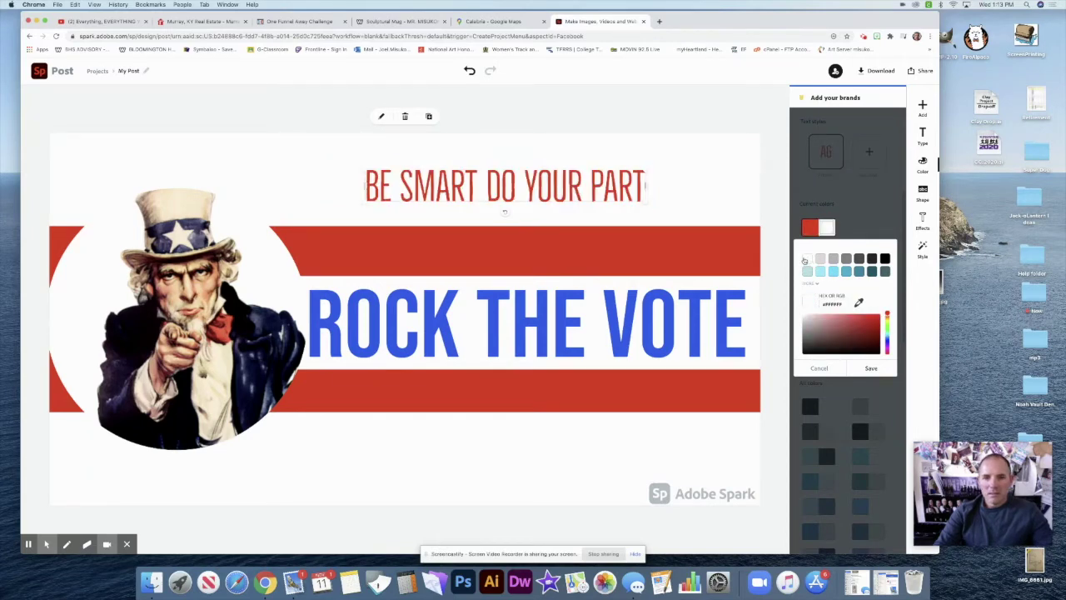
left_click(886, 259)
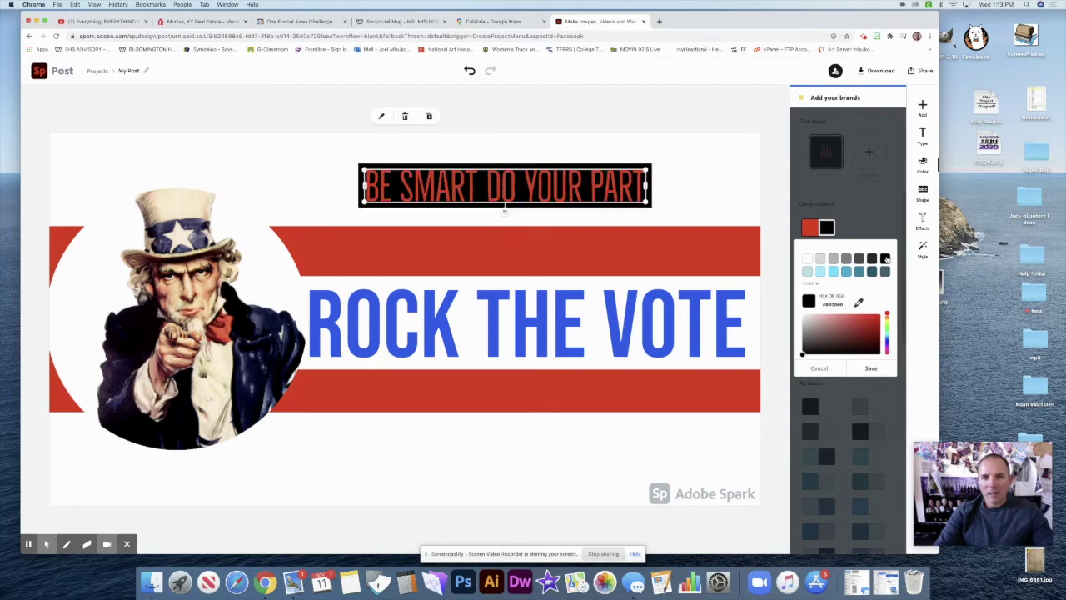
left_click(807, 259)
left_click(810, 226)
left_click(886, 259)
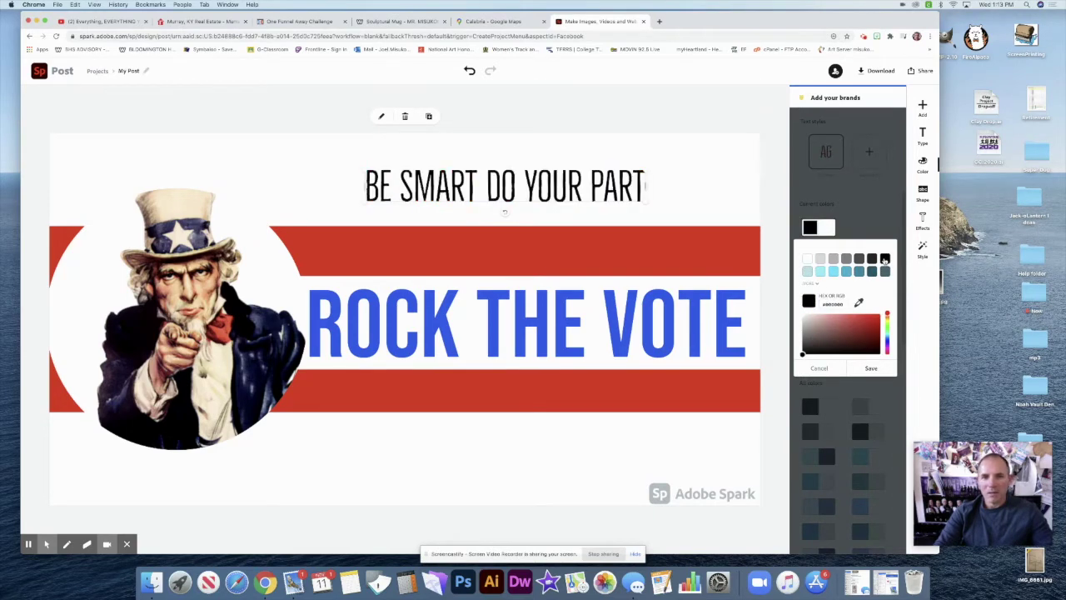
Position the heading just above the red band.
left_click(735, 200)
left_click(764, 178)
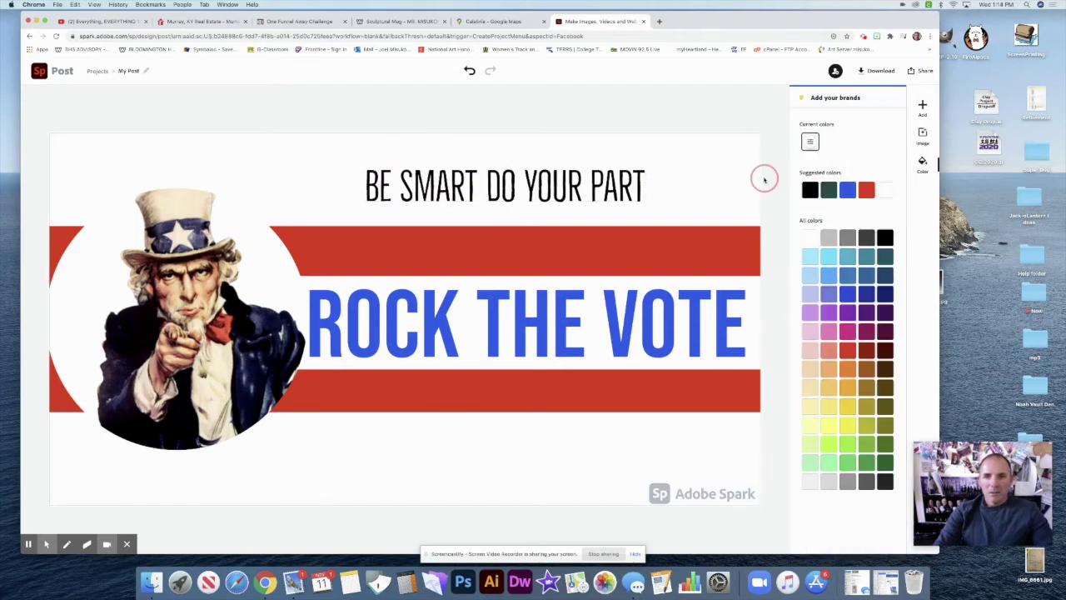
left_click_drag(609, 179, 659, 222)
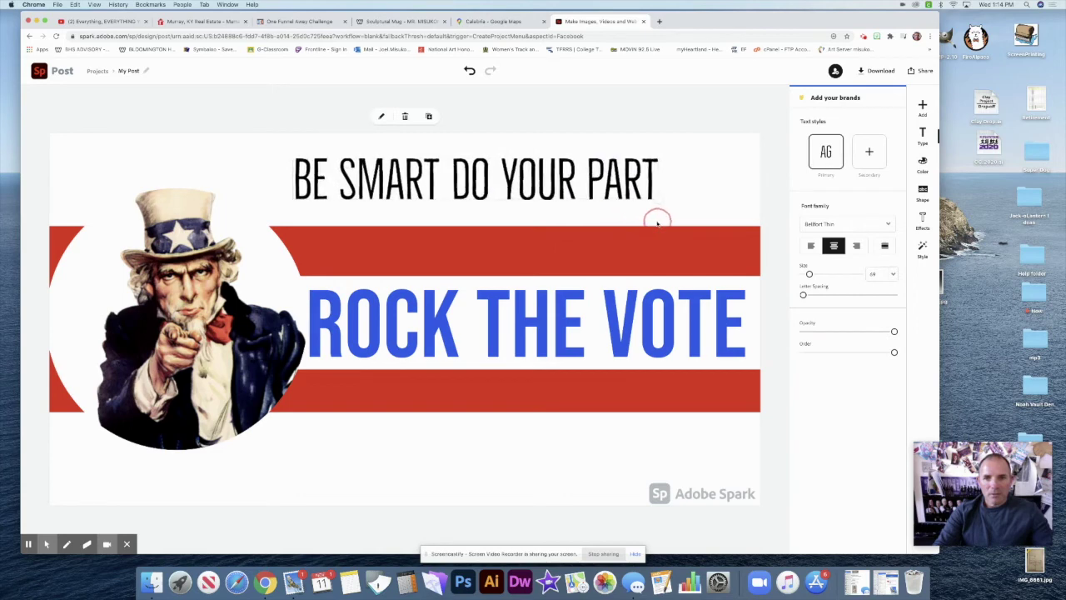
left_click_drag(587, 189, 574, 194)
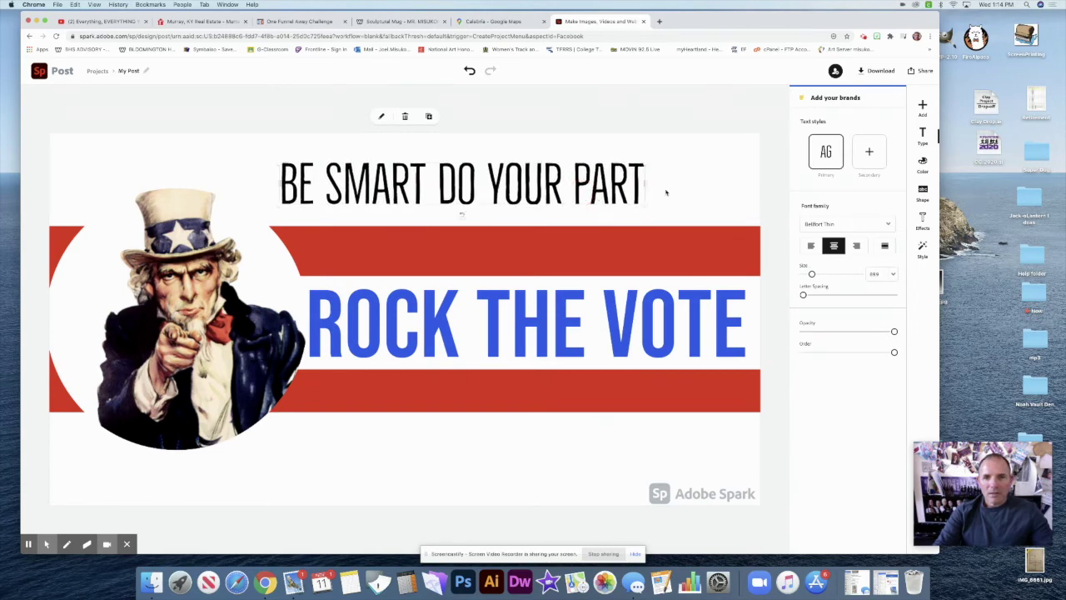
left_click(767, 186)
Search the icons for 'check mark' and add the checkbox check icon to the post.
left_click(923, 106)
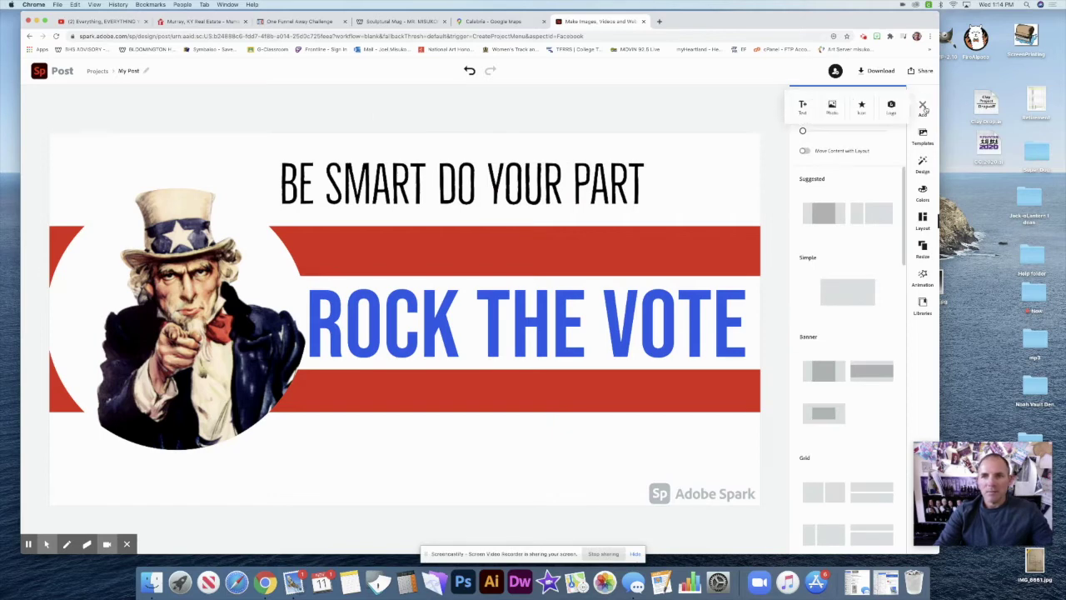
left_click(868, 110)
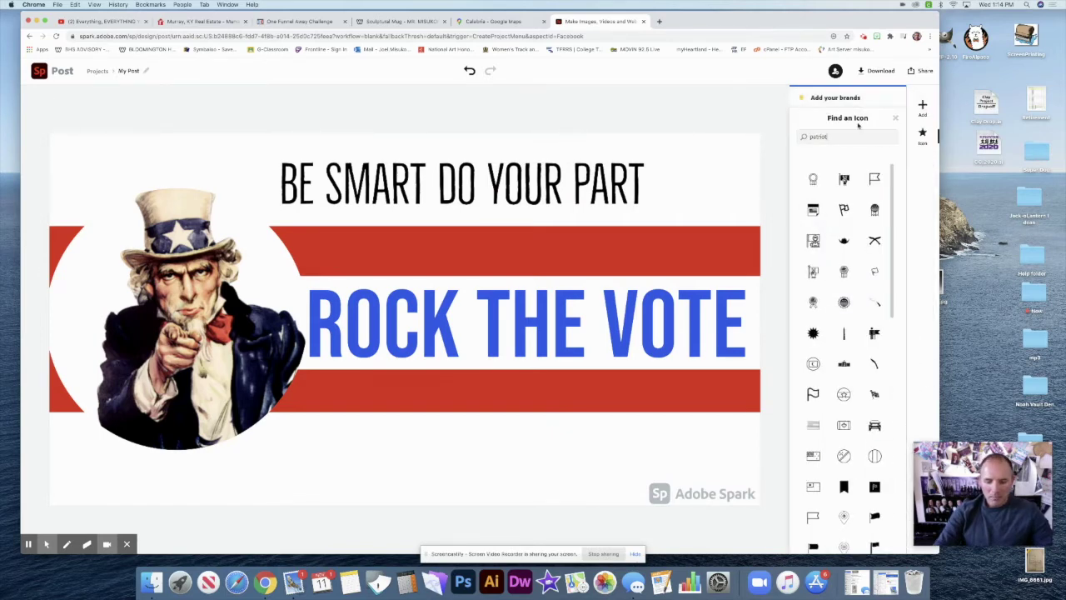
type("heck mark")
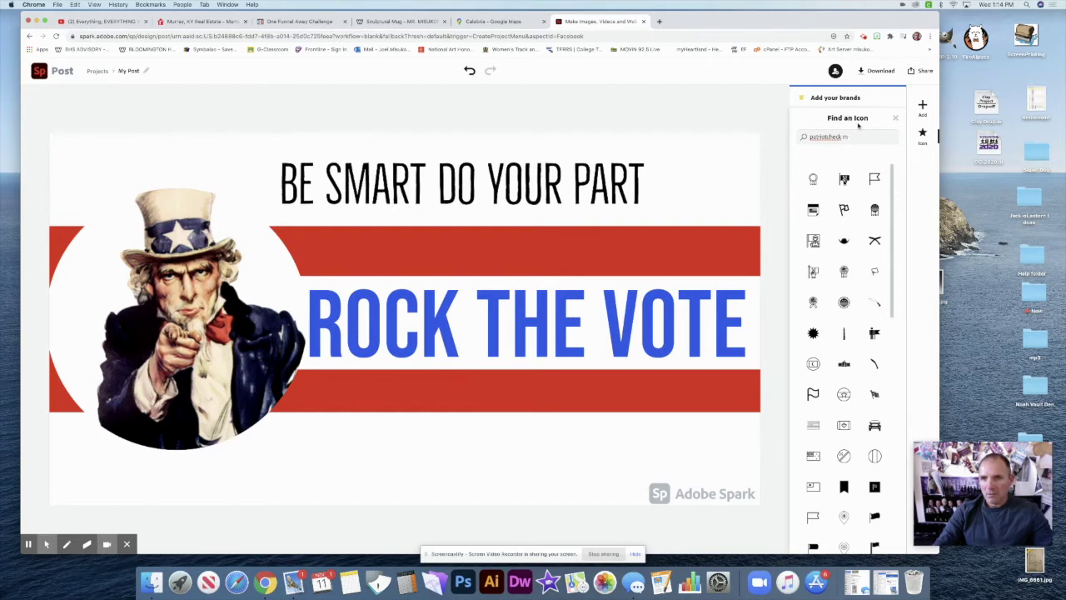
key("BackSpace")
key("BackSpace")
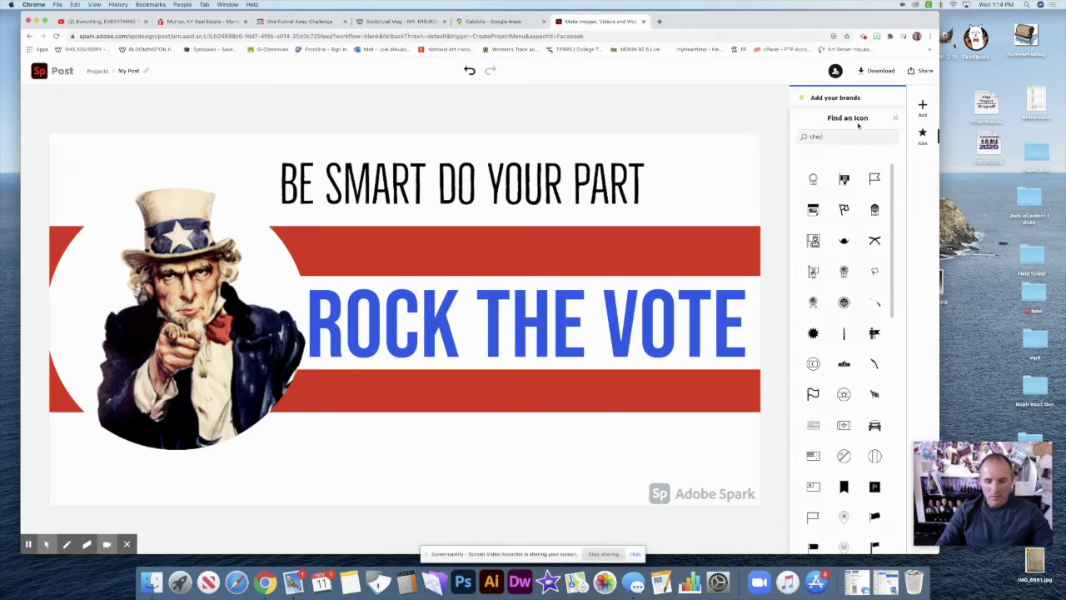
type("check mark")
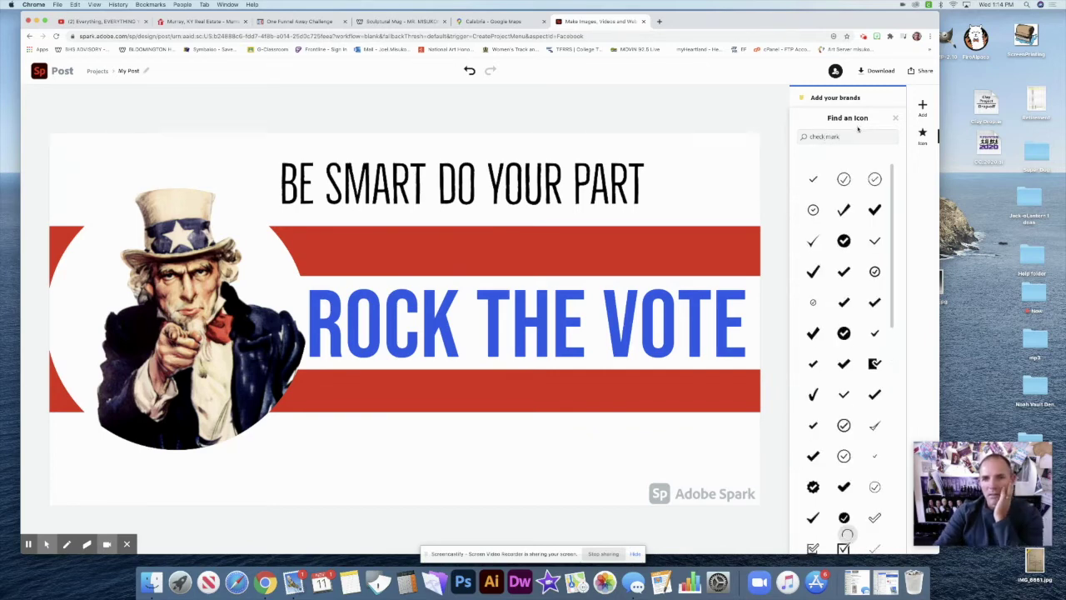
scroll(883, 329, "down", 5)
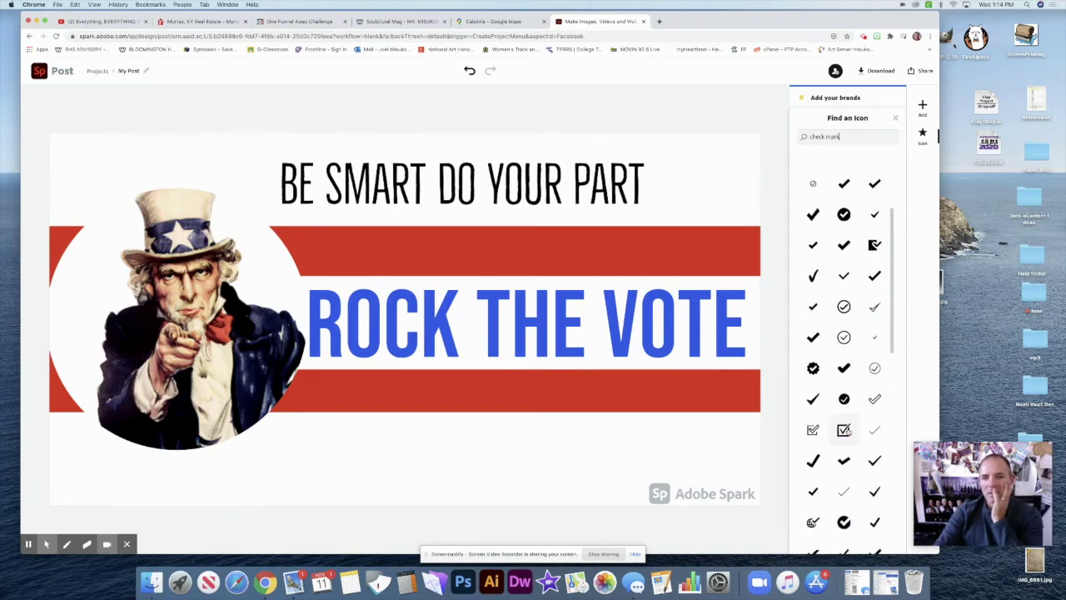
scroll(846, 432, "down", 4)
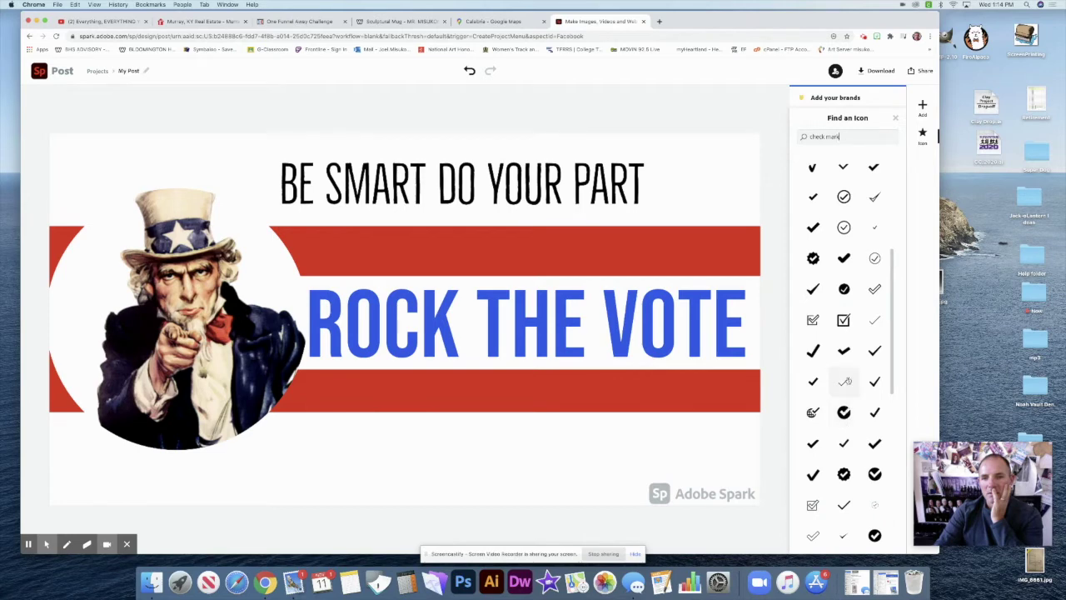
left_click(844, 324)
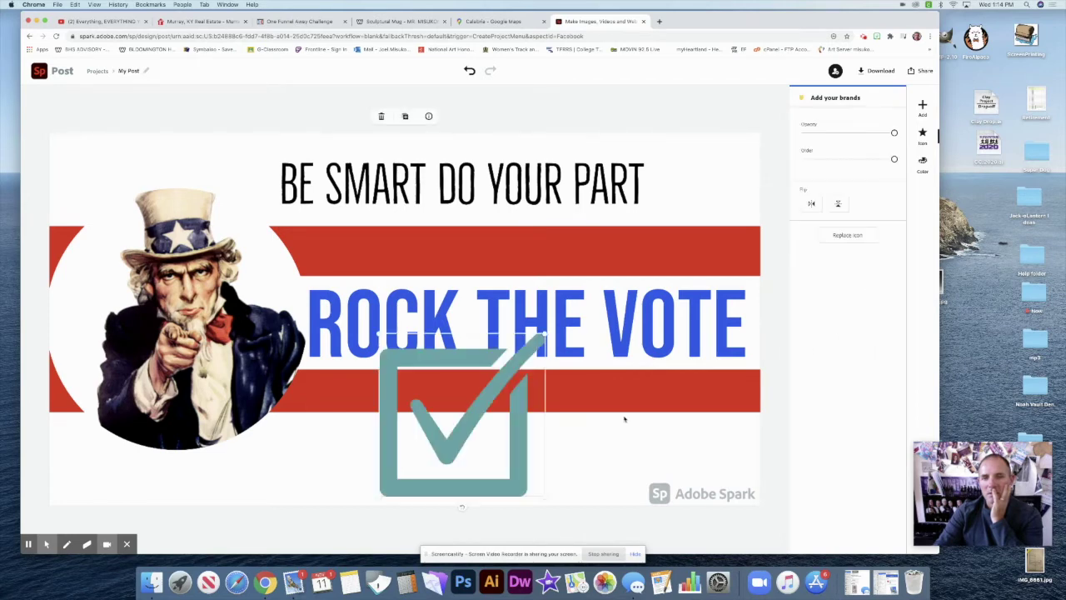
Move the checkbox icon beside the heading, colour it black, and shrink it.
left_click_drag(525, 458, 719, 254)
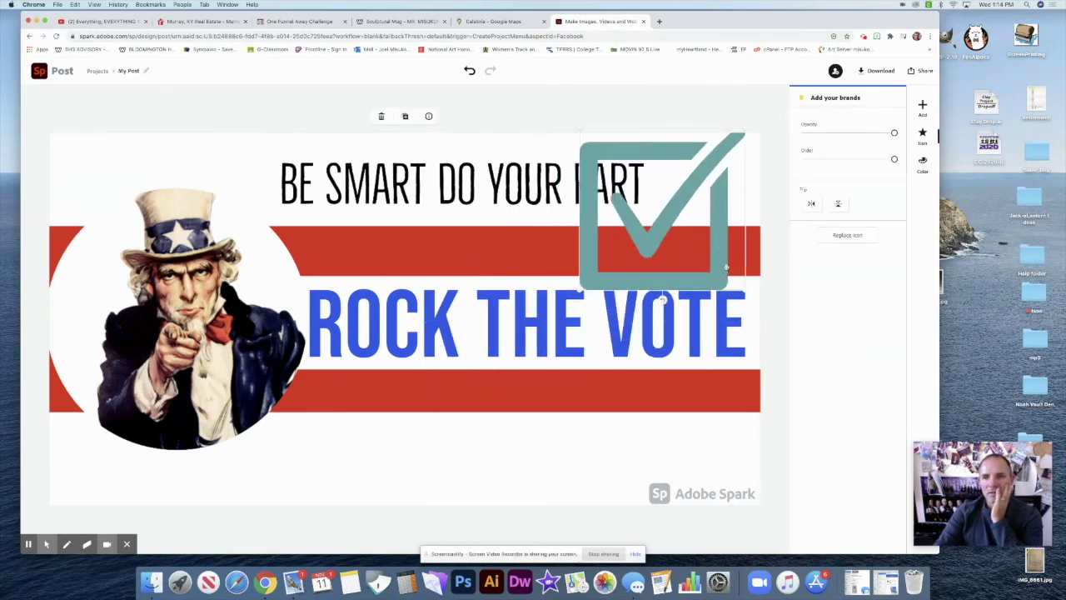
left_click(922, 162)
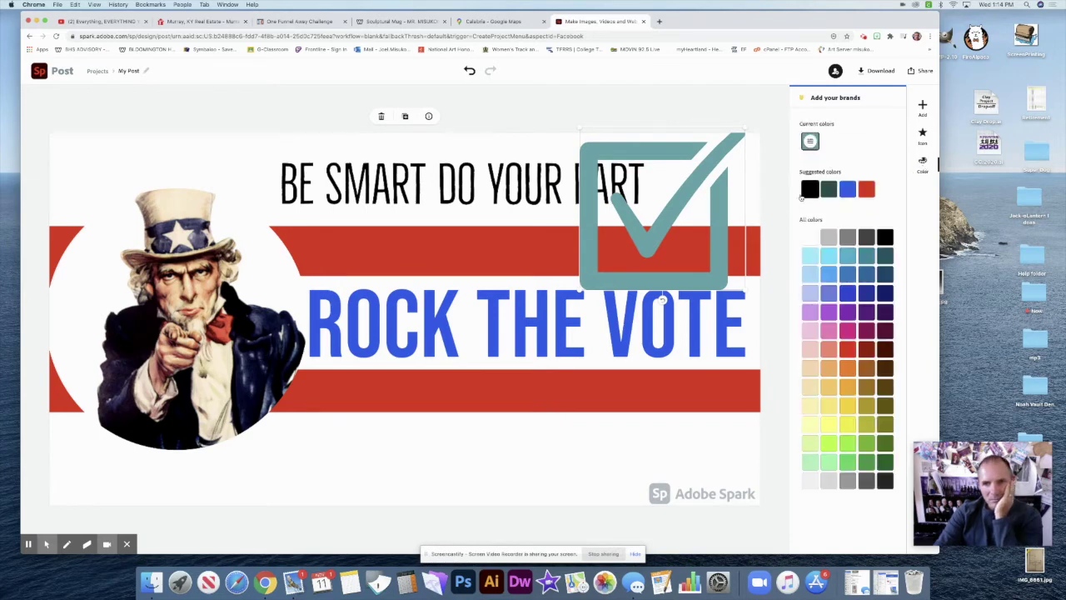
left_click(809, 191)
left_click_drag(747, 291, 734, 210)
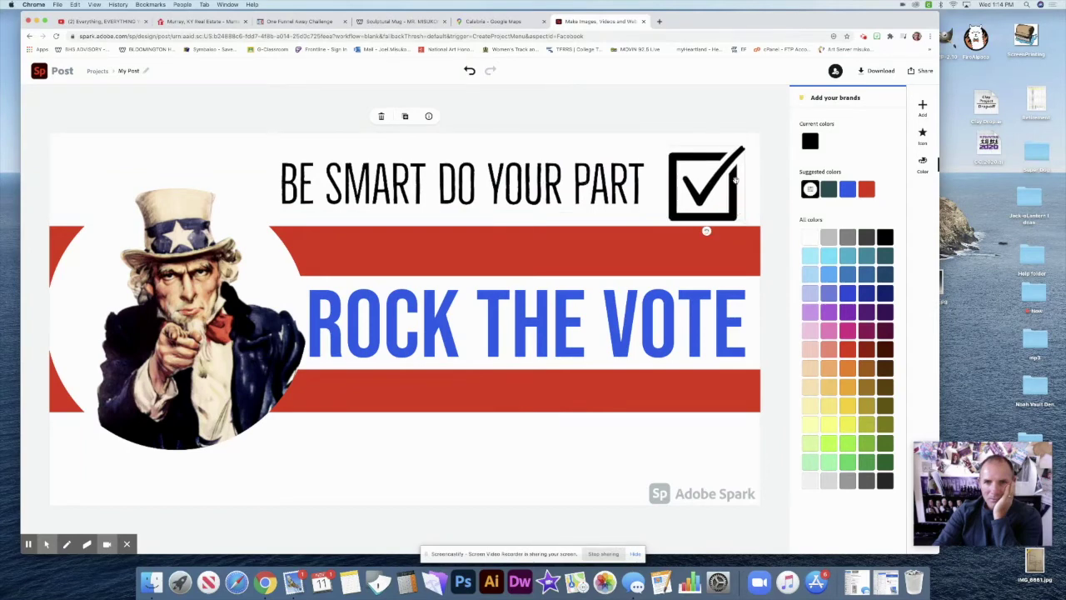